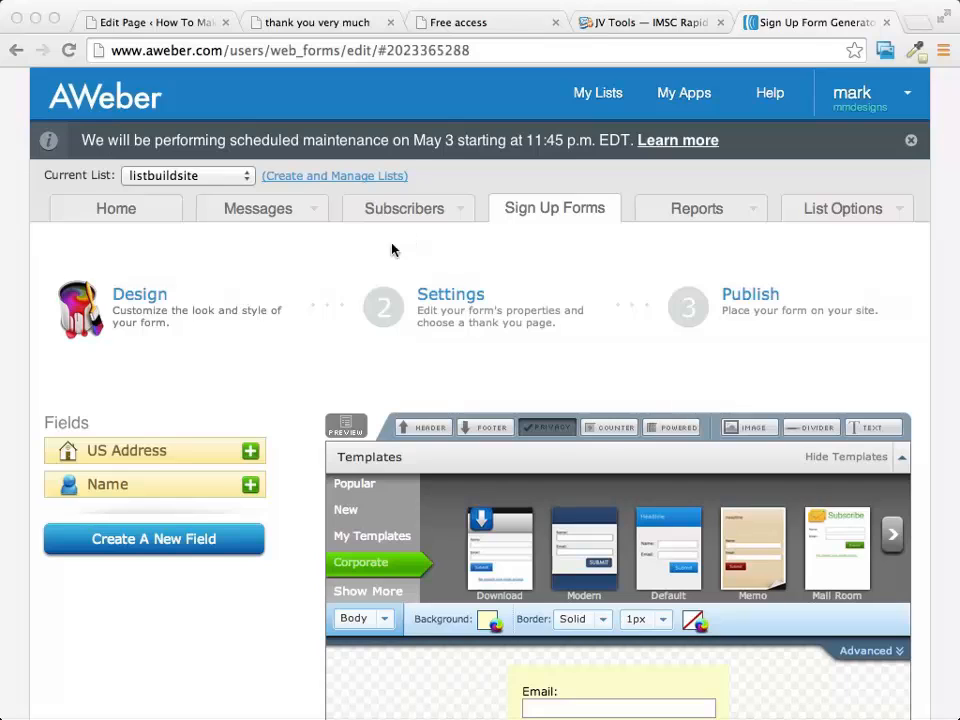
Open the follow-up series of the listbuildsite list and start the first follow-up in the Drag & Drop Email Builder.
mouse_move(313, 216)
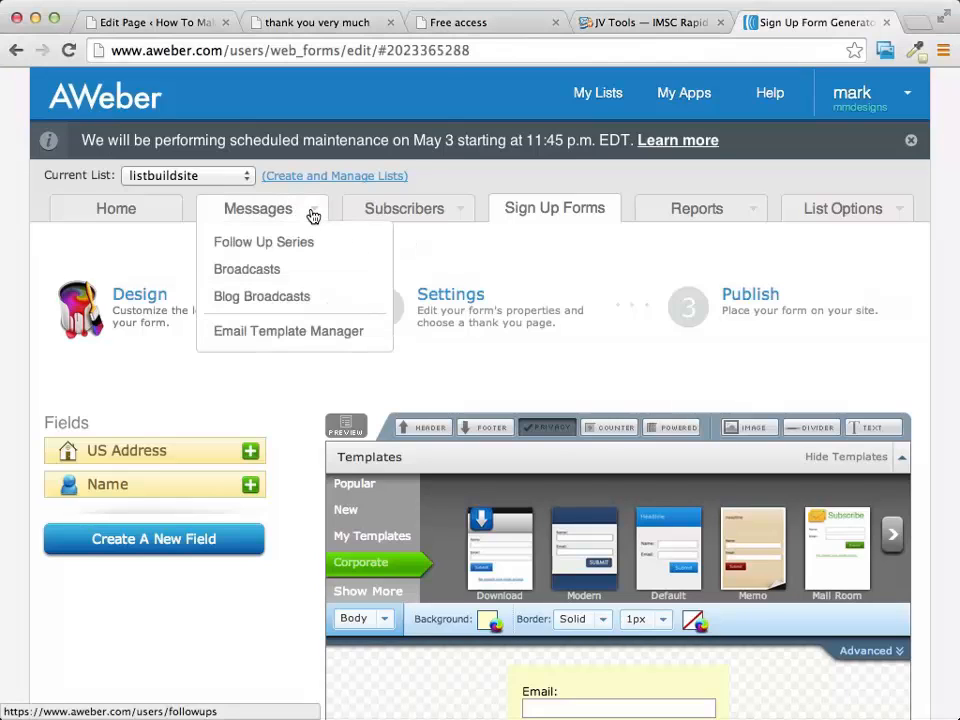
click(268, 247)
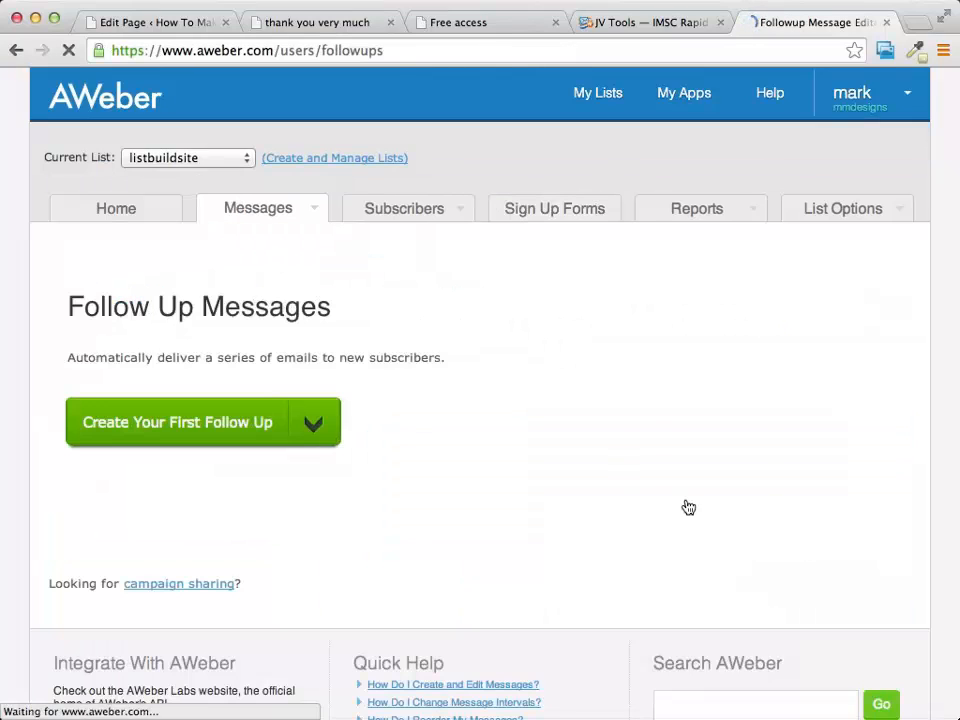
click(316, 428)
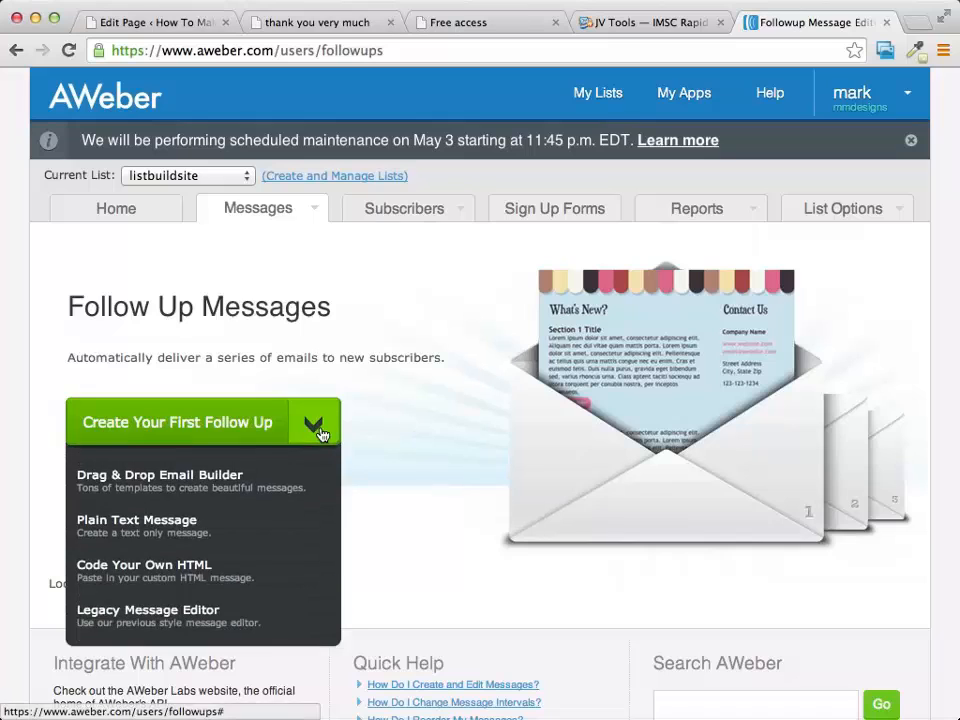
click(62, 359)
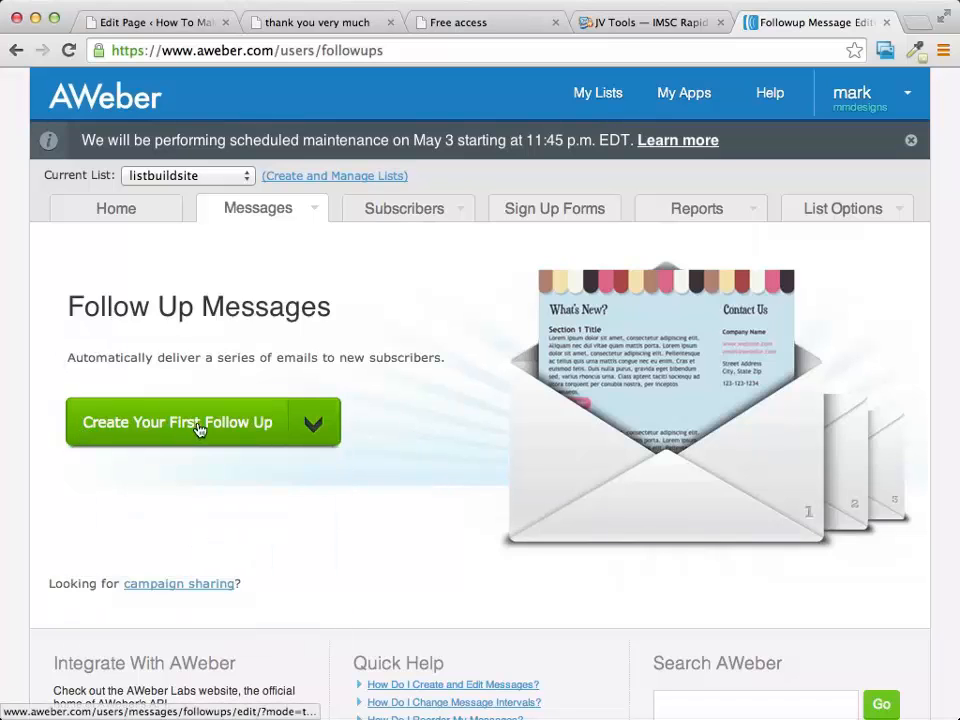
click(330, 436)
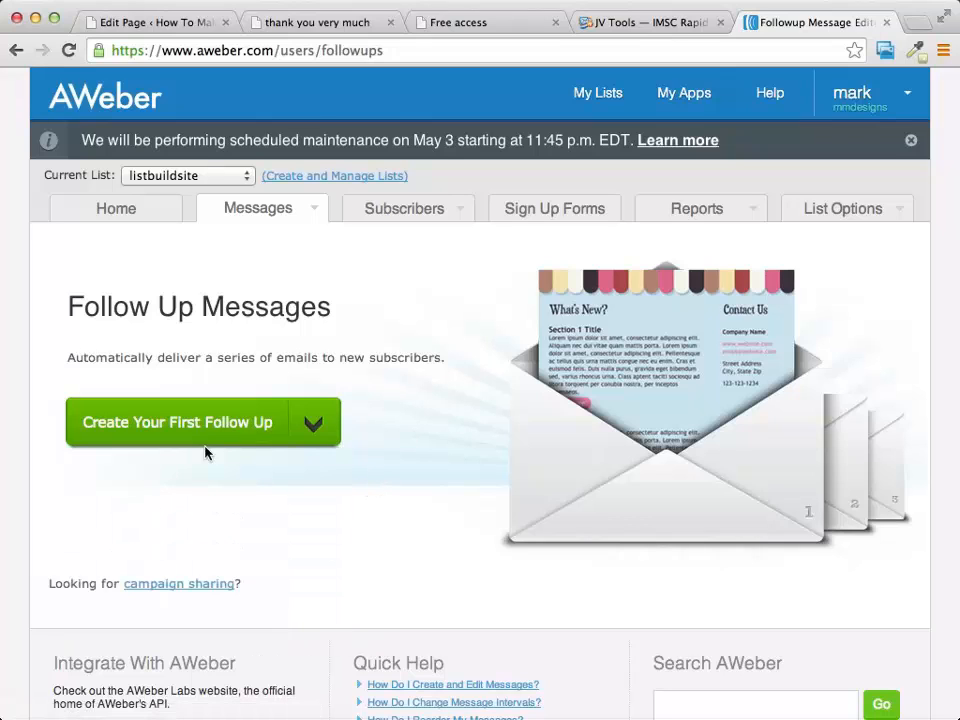
mouse_move(200, 430)
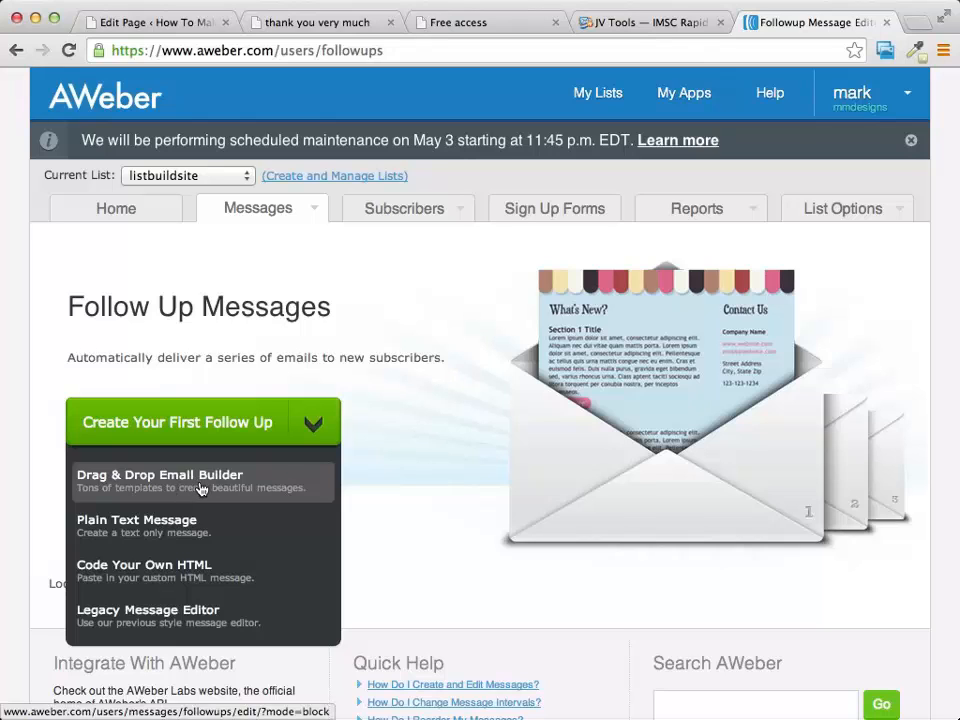
click(200, 478)
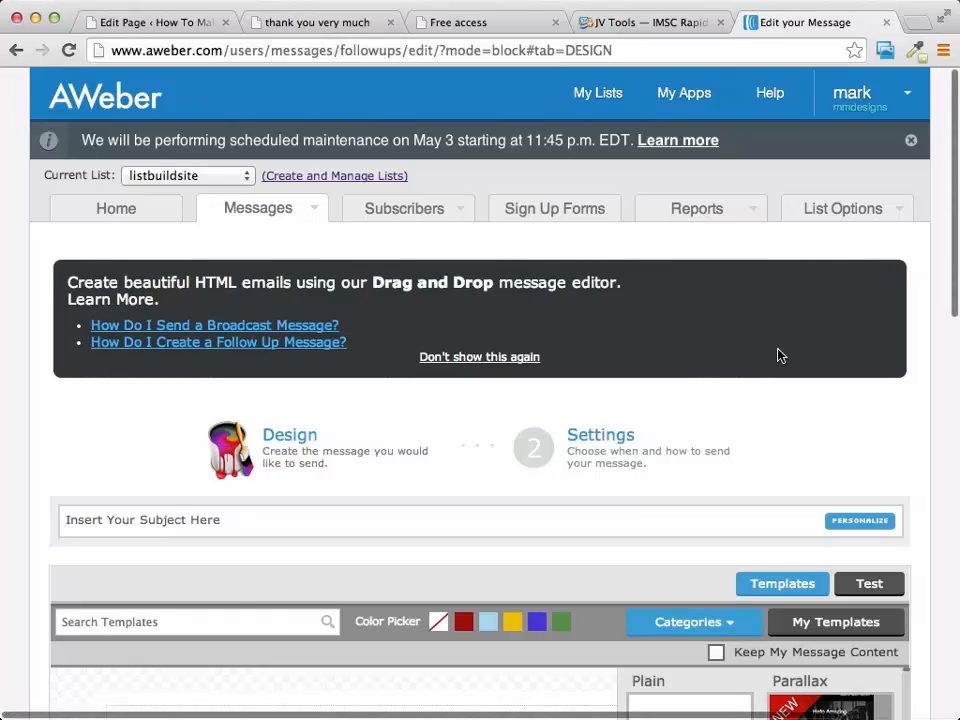
Enter "Thank you for signing up, here is your download" as the message subject.
scroll(663, 321, down, 1)
scroll(663, 321, down, 4)
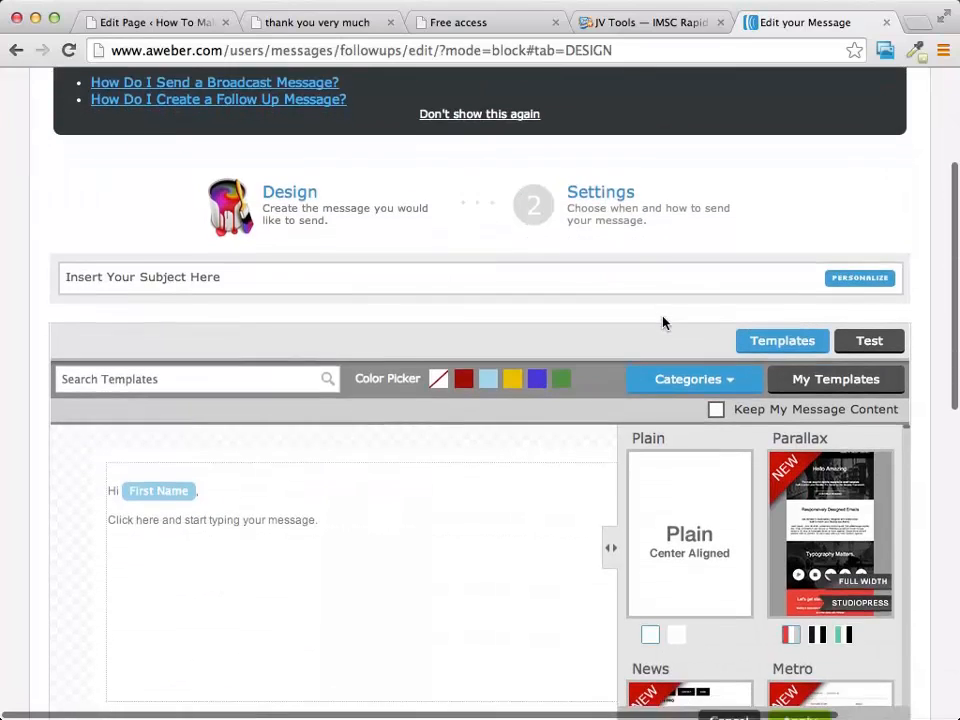
click(201, 262)
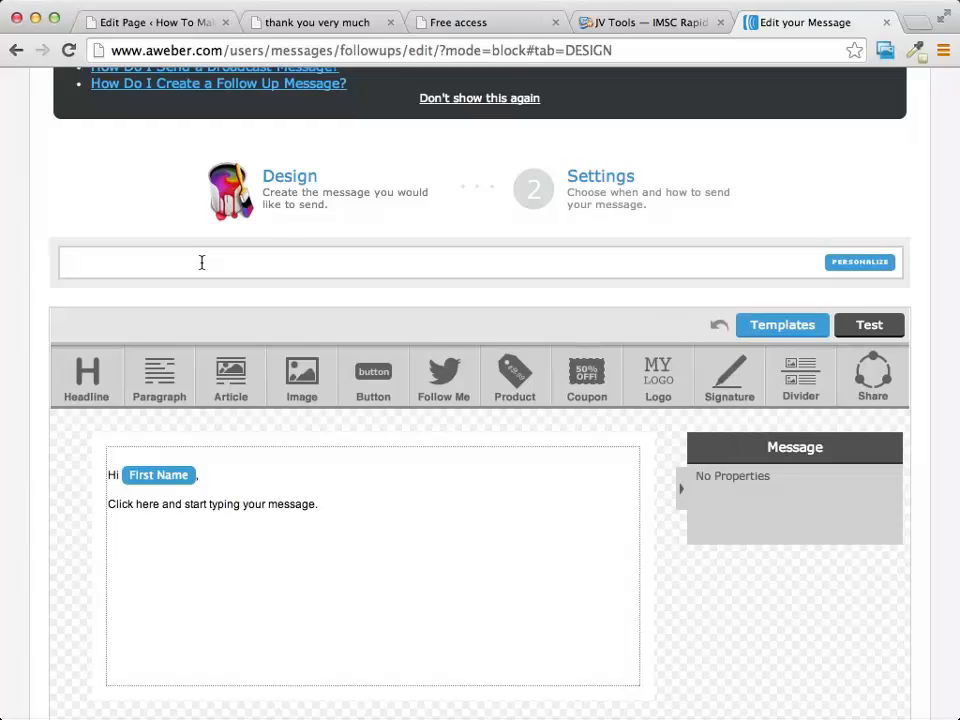
text(Thank you for sign)
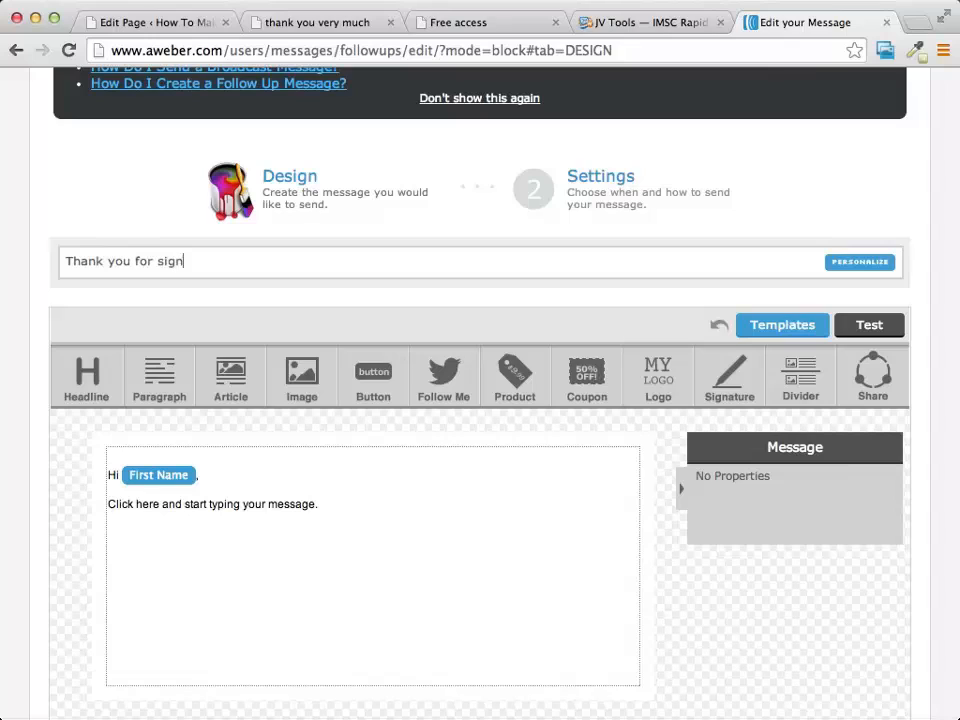
text(ing up)
text(, here is your )
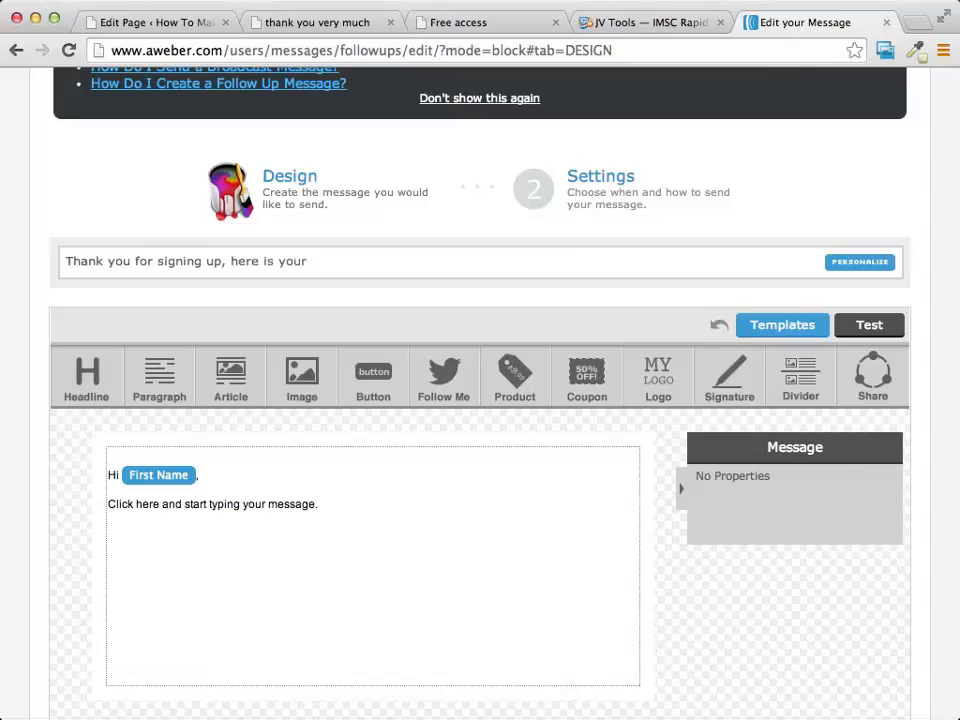
text(download)
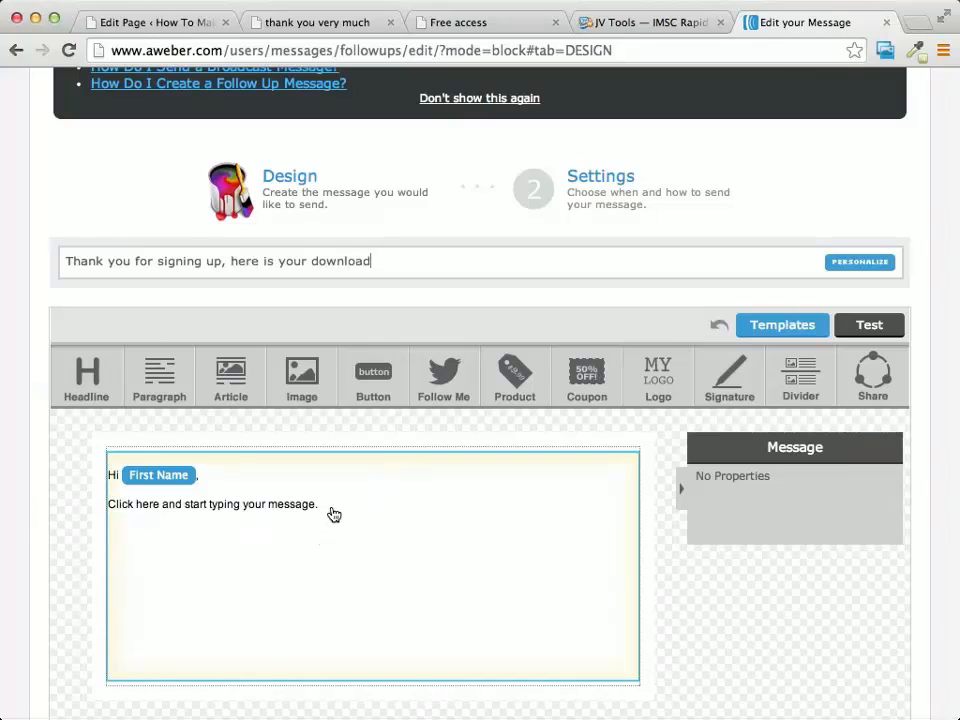
Remove the First Name personalization from the message greeting so it reads "Hi,".
click(287, 507)
scroll(468, 505, down, 3)
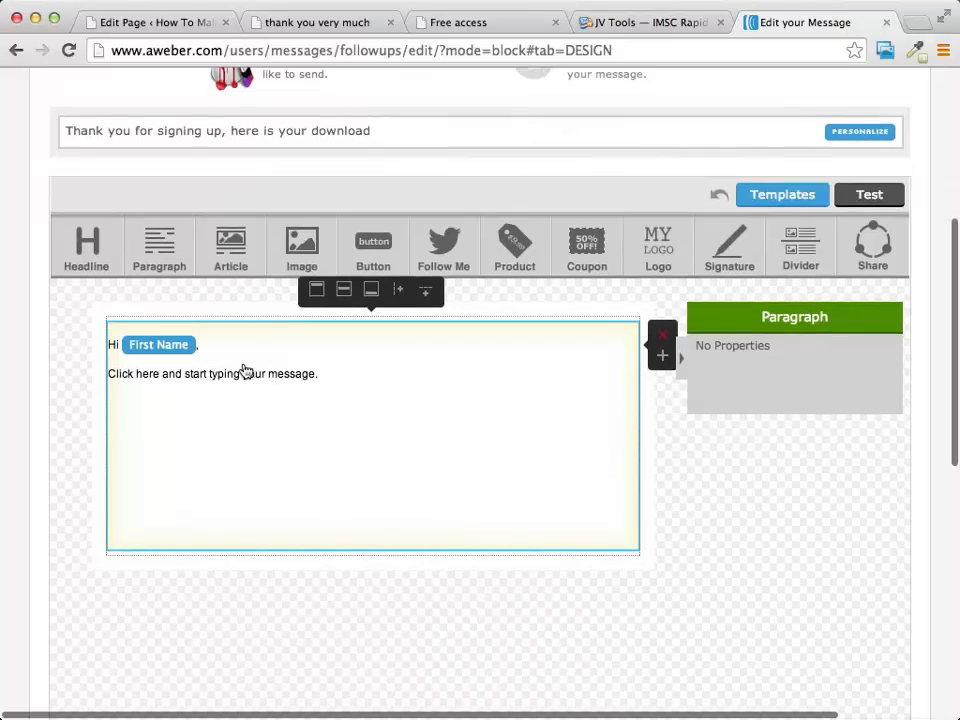
click(166, 349)
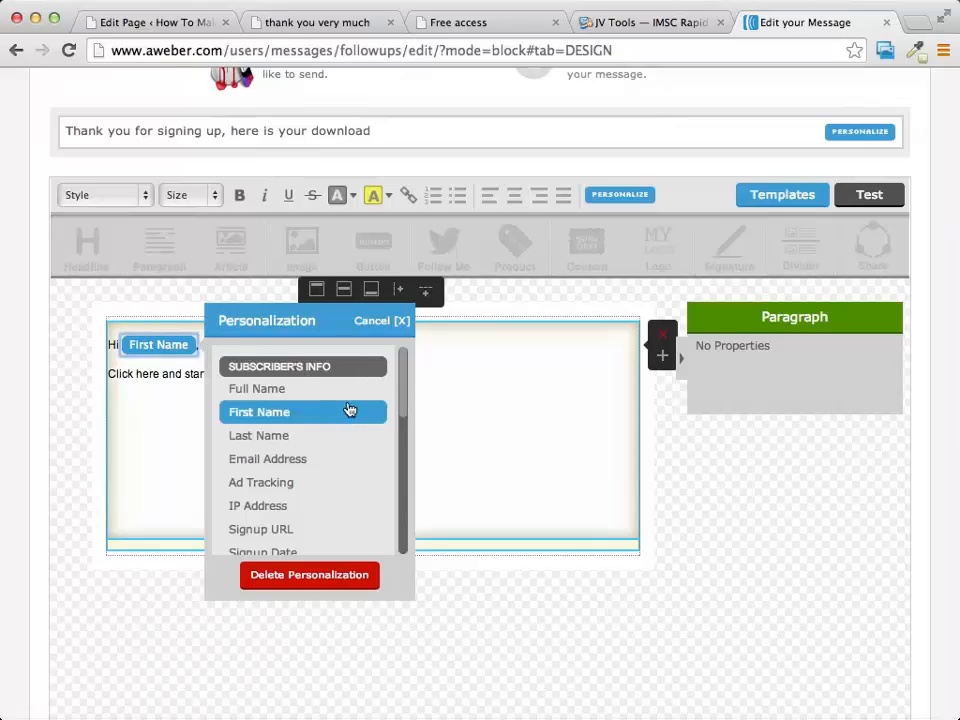
click(322, 575)
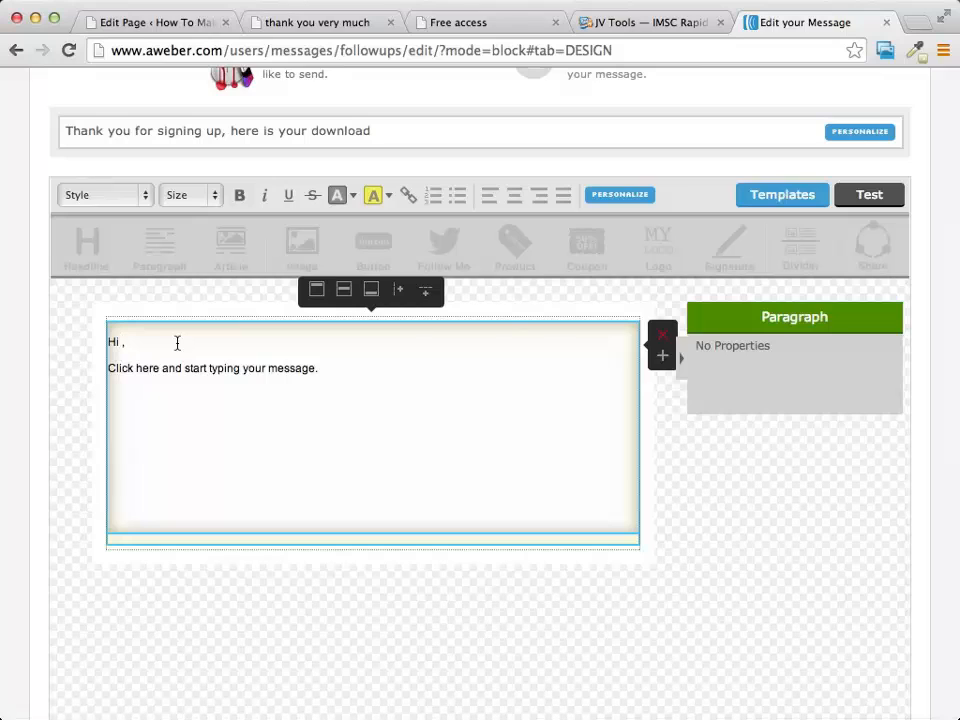
key(BackSpace)
triple_click(274, 368)
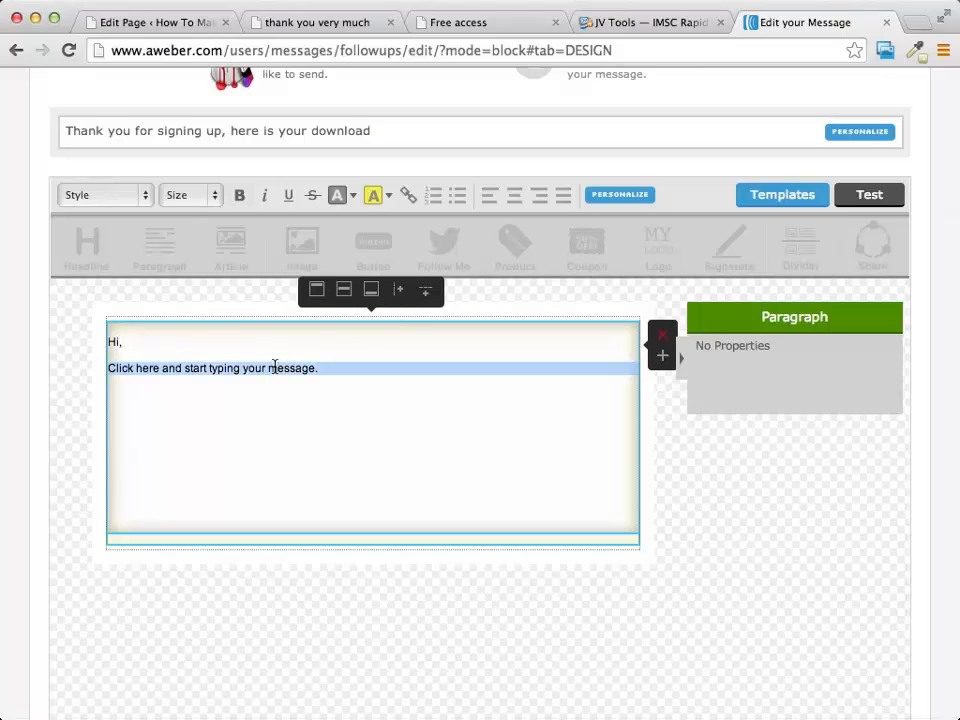
drag(316, 368, 91, 376)
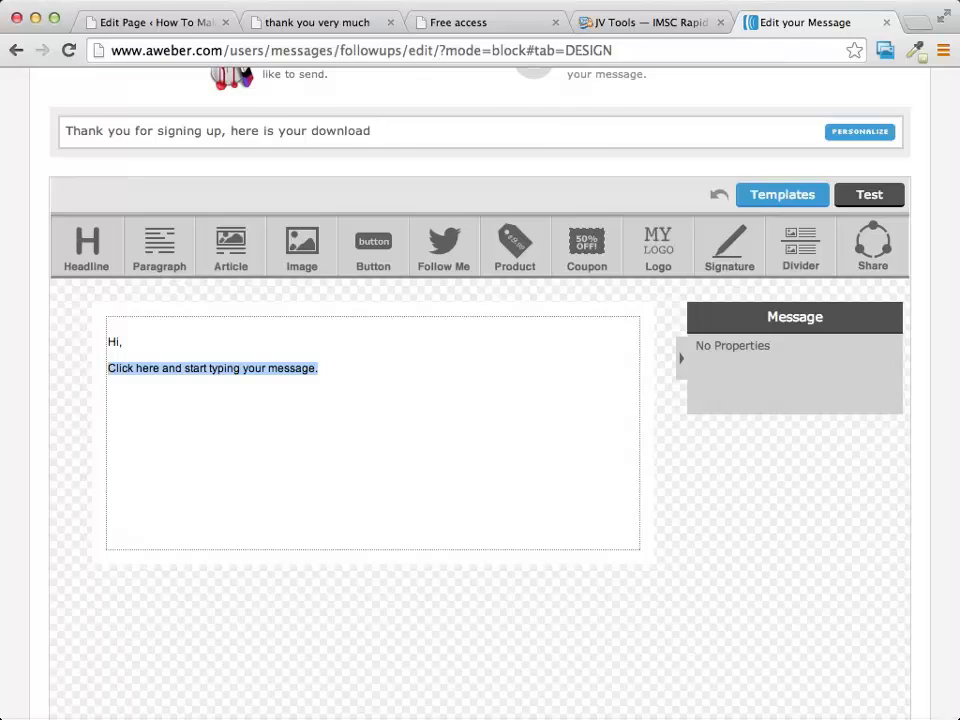
text(Thank you for requesting a copy of "3 List Building Secrets" Here is your download link:  http://howmakecashfromhome.com/thank-you-very-much/  If you have any questions or need any help, please let me know.  Thanks, Mark)
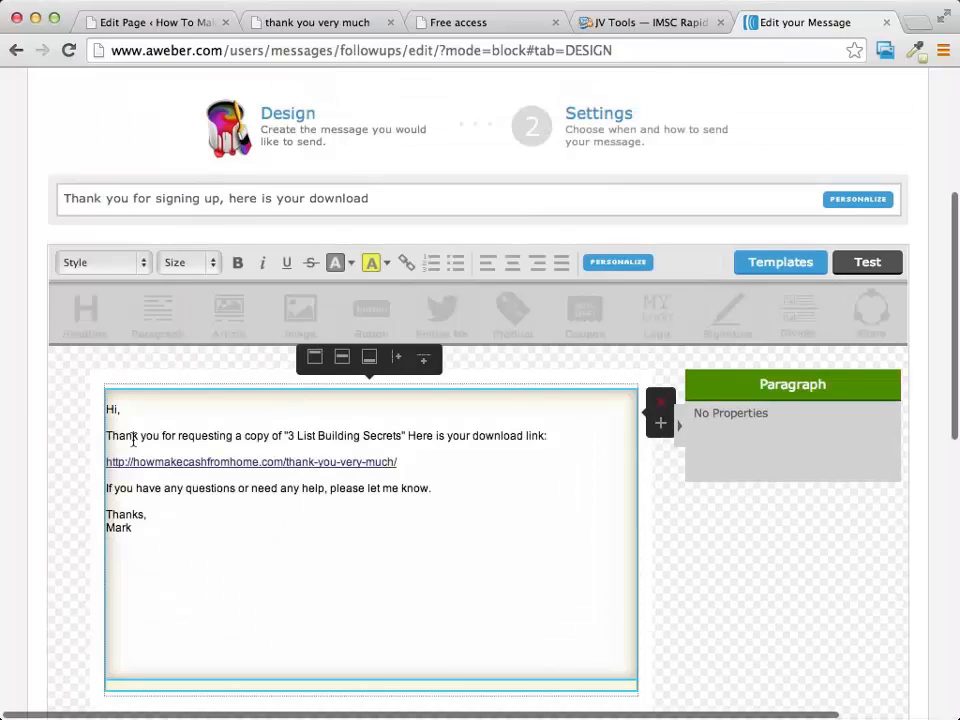
scroll(133, 438, right, 2)
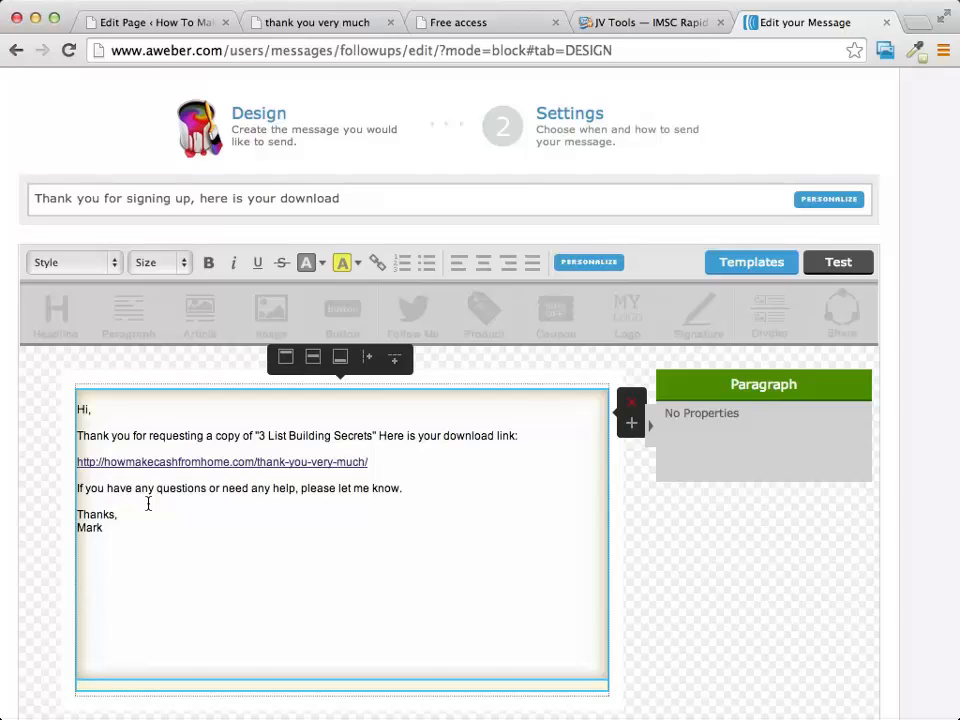
Save the follow-up message and proceed to its Settings stage.
scroll(583, 510, down, 5)
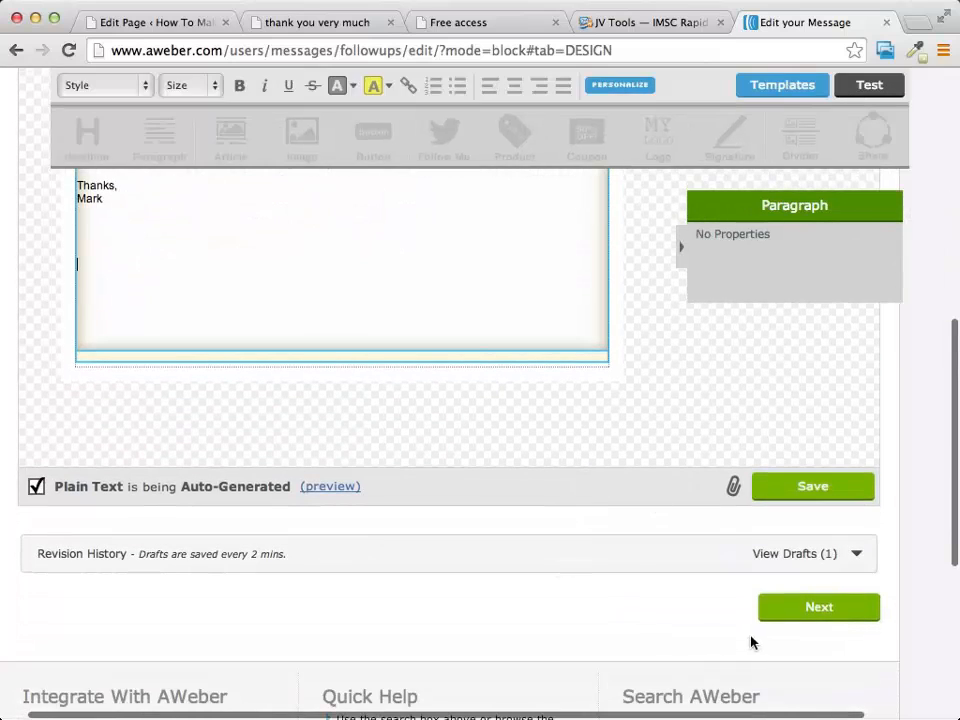
click(816, 489)
scroll(331, 446, up, 1)
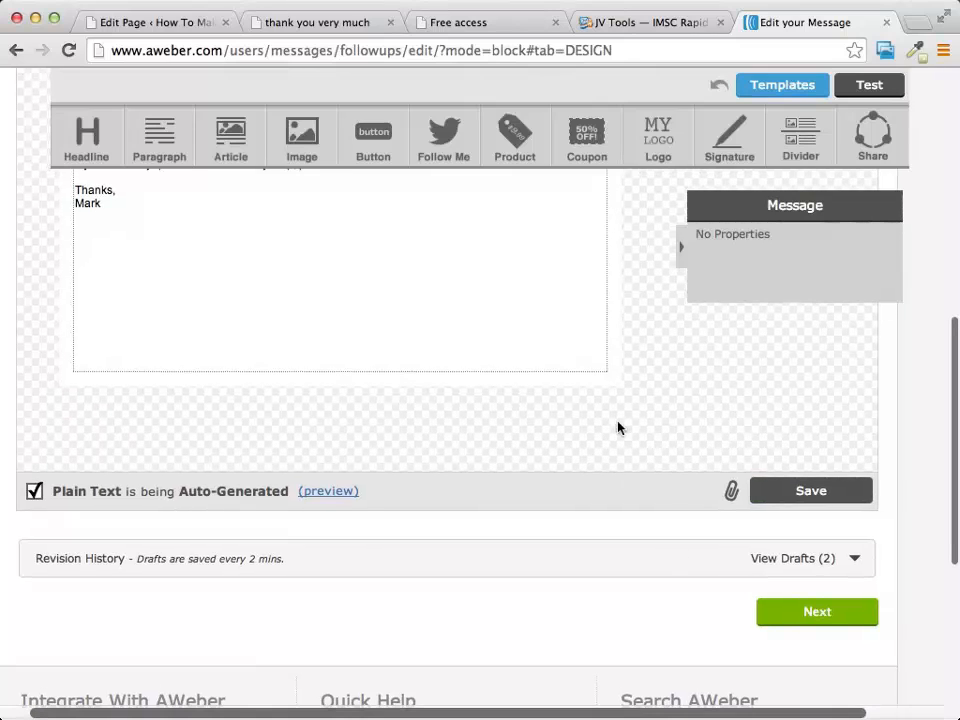
click(808, 612)
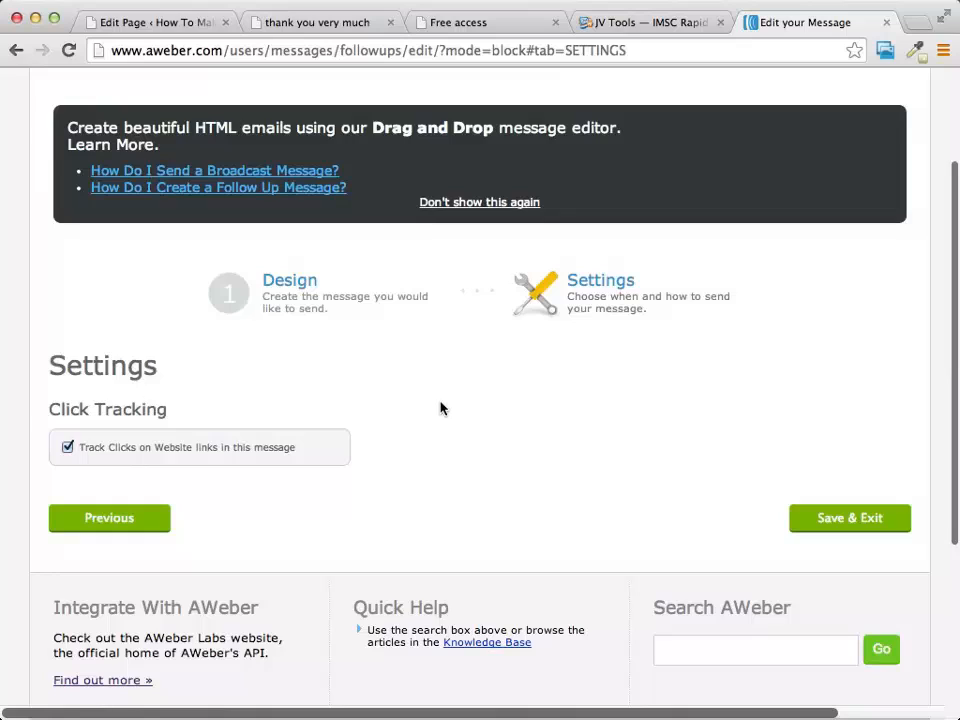
Keep click tracking on website links enabled for the message, then save and exit.
click(68, 448)
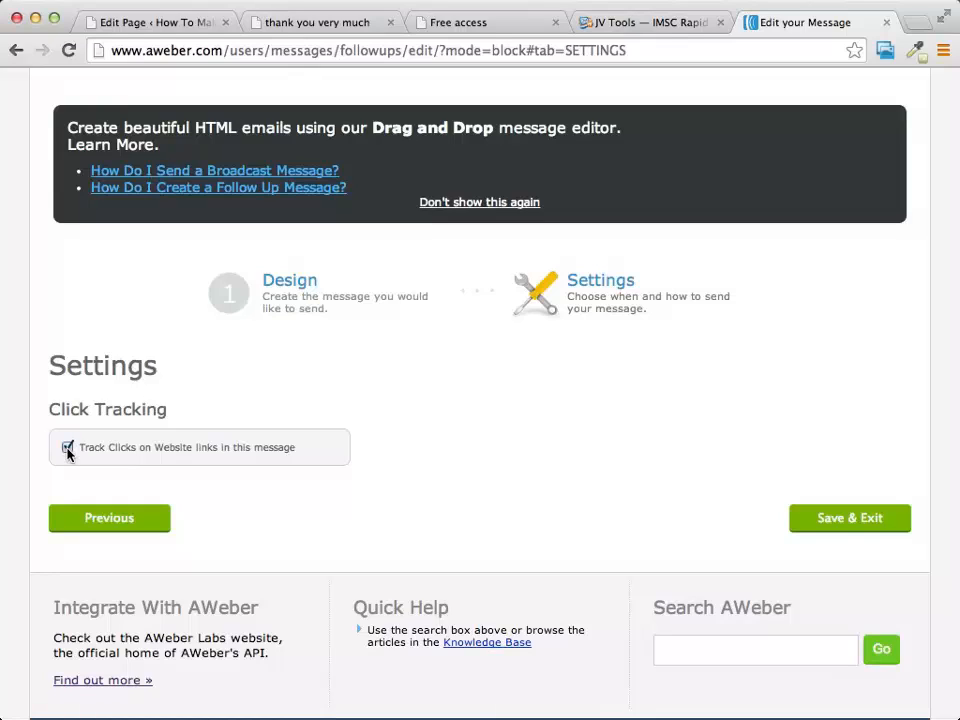
click(68, 448)
click(68, 448)
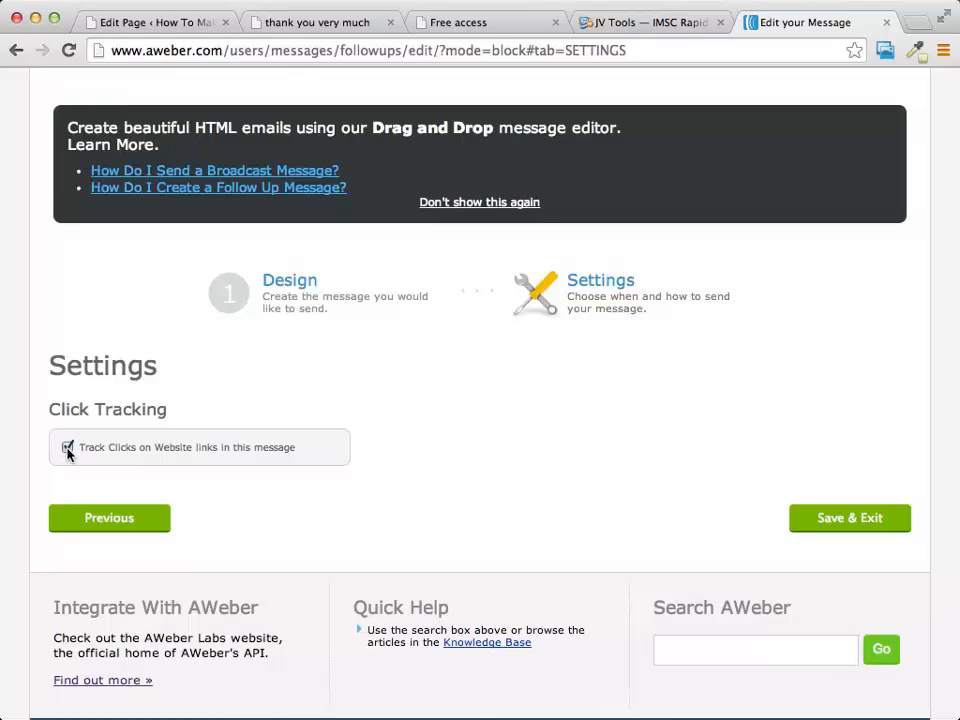
click(862, 520)
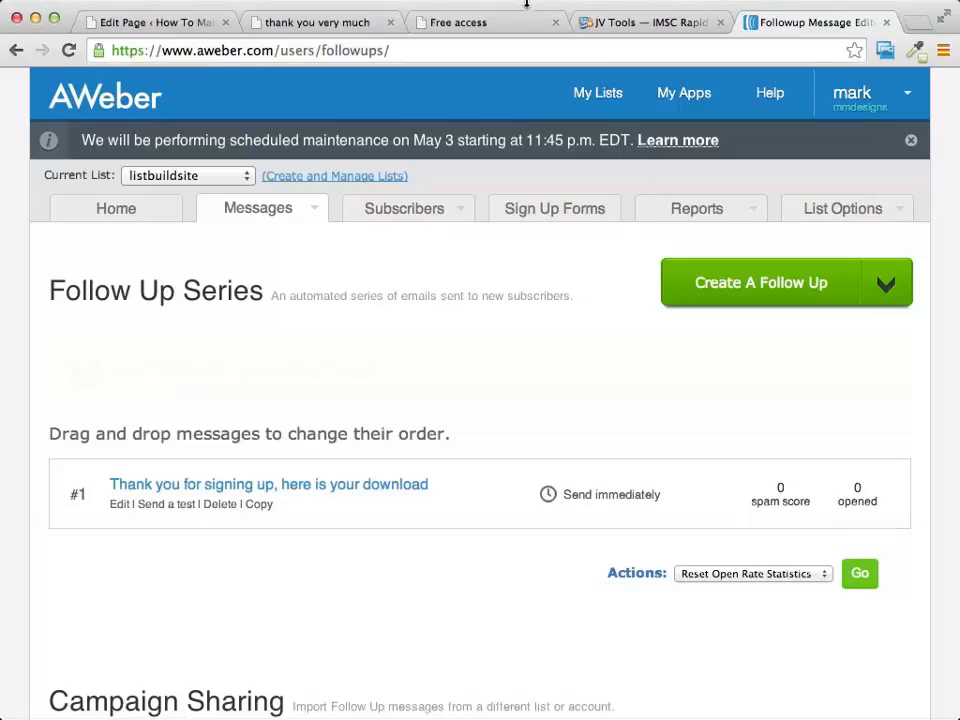
Review the Free access opt-in page and the thank you very much download page, then return to the follow-up series.
click(473, 26)
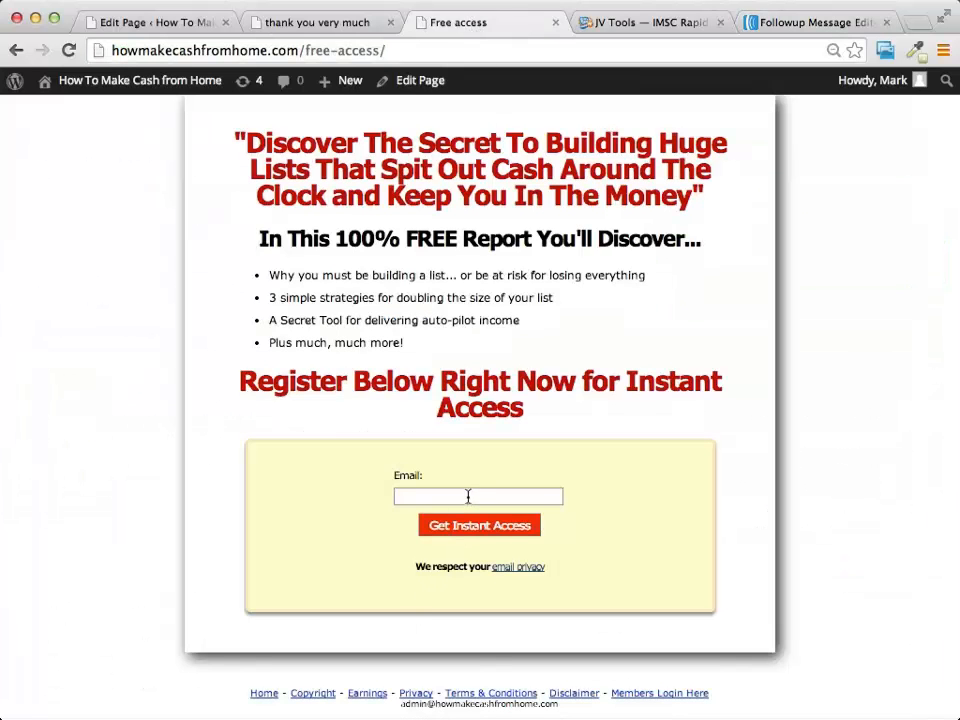
click(293, 25)
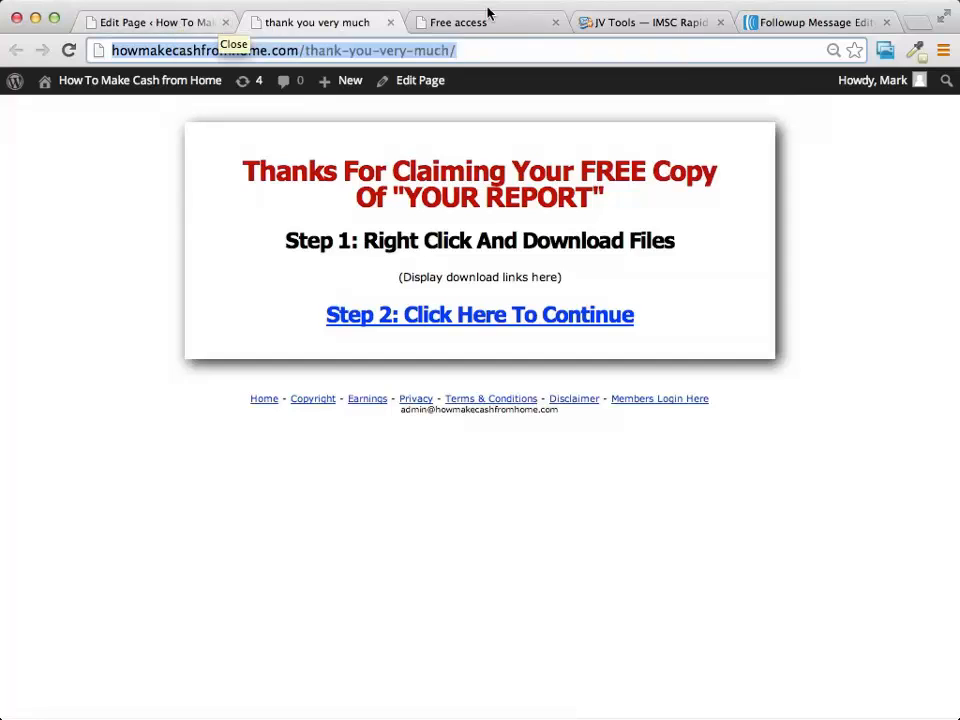
click(821, 25)
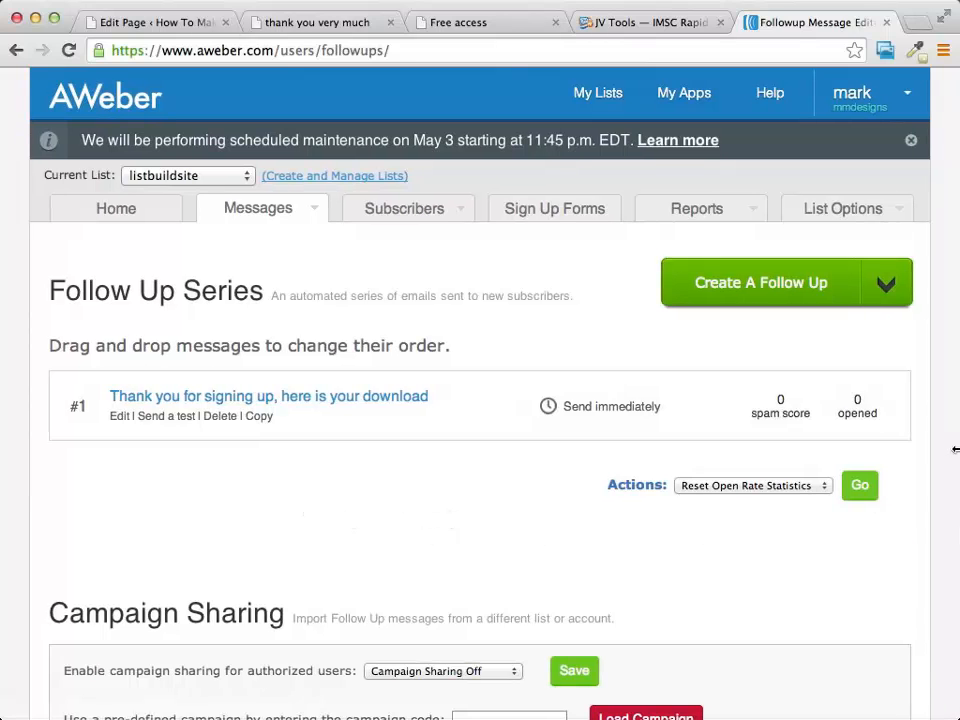
Create a second follow-up message in the drag-and-drop message editor.
click(884, 284)
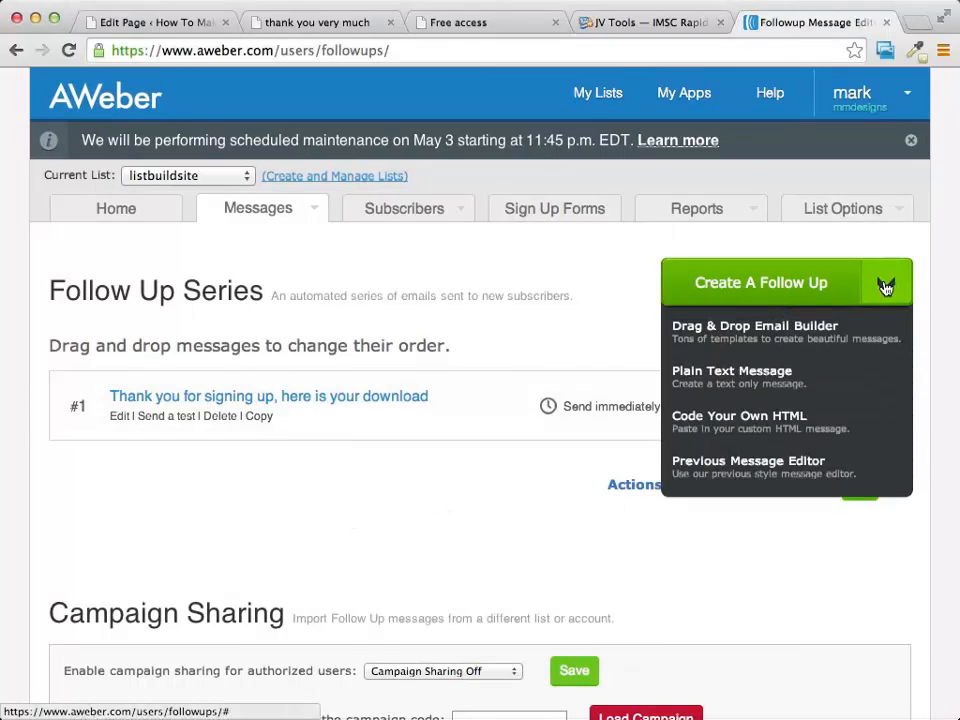
click(700, 283)
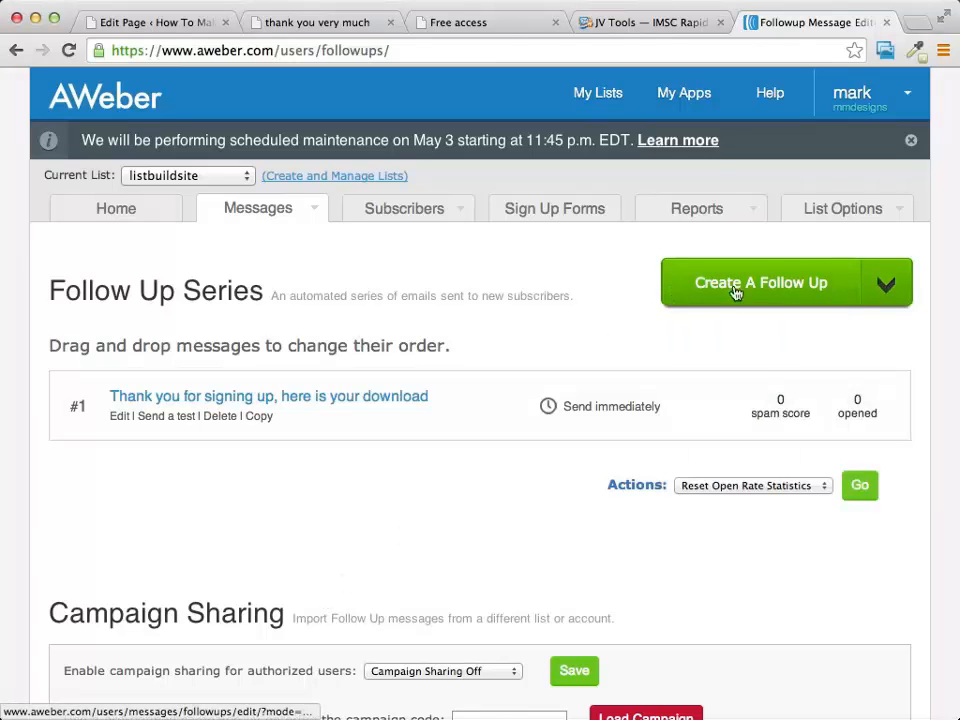
click(767, 283)
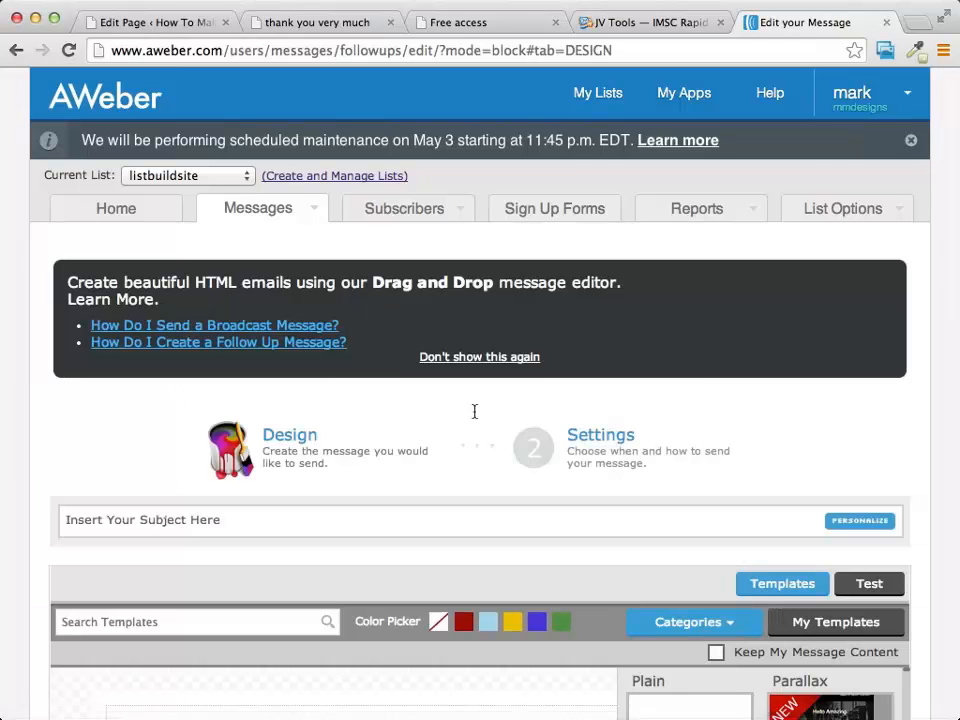
Set the subject to "Hope you are getting the most out of your report" and the body to "Hi, Give good info relating to your niche. Pitch your Upsell.".
scroll(474, 411, down, 5)
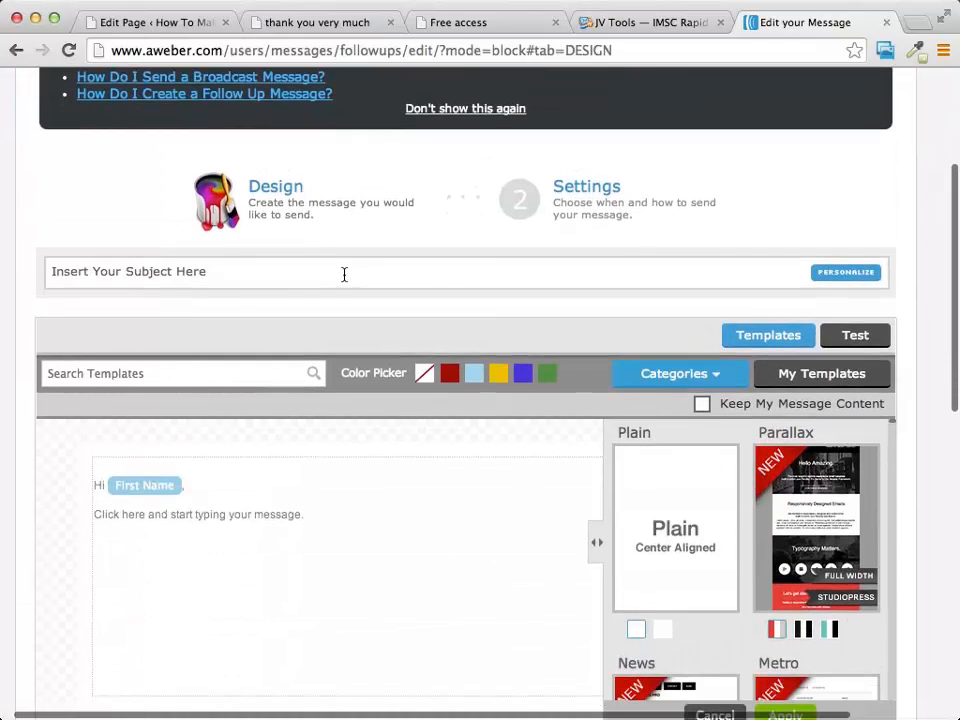
click(266, 274)
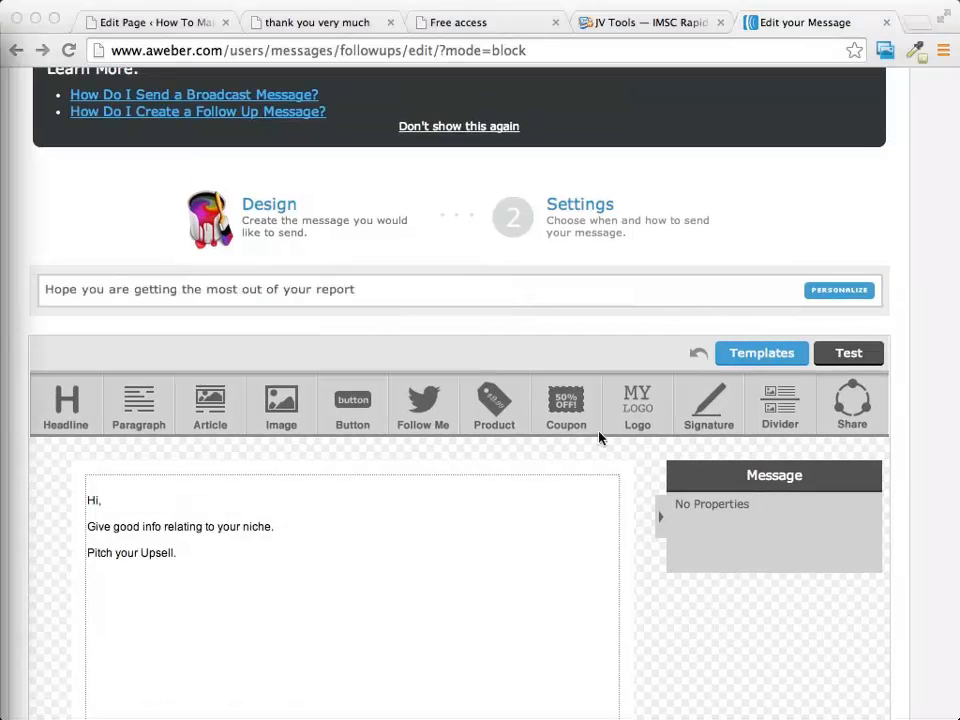
click(267, 291)
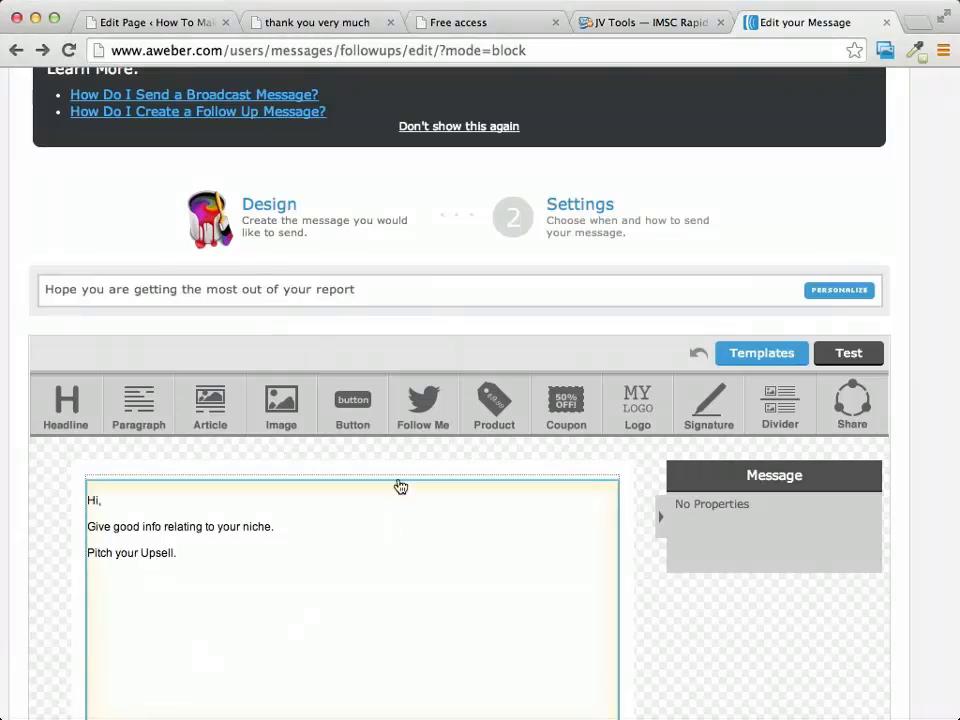
scroll(390, 501, down, 2)
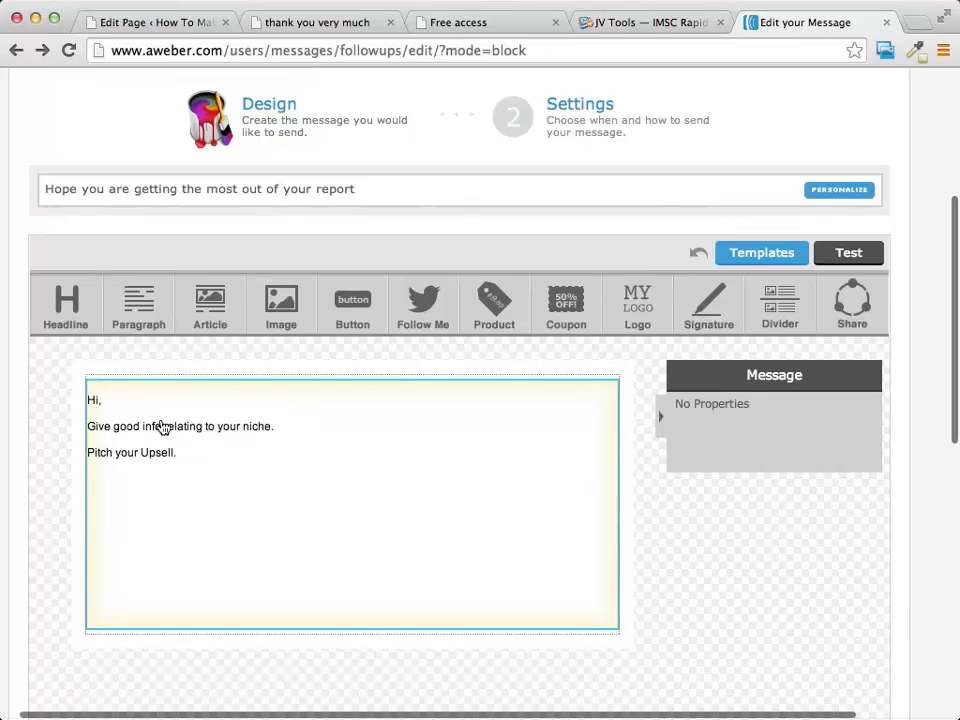
Proceed to the second message's settings and set its interval to 1 day after the previous message.
scroll(167, 426, right, 5)
scroll(118, 447, left, 6)
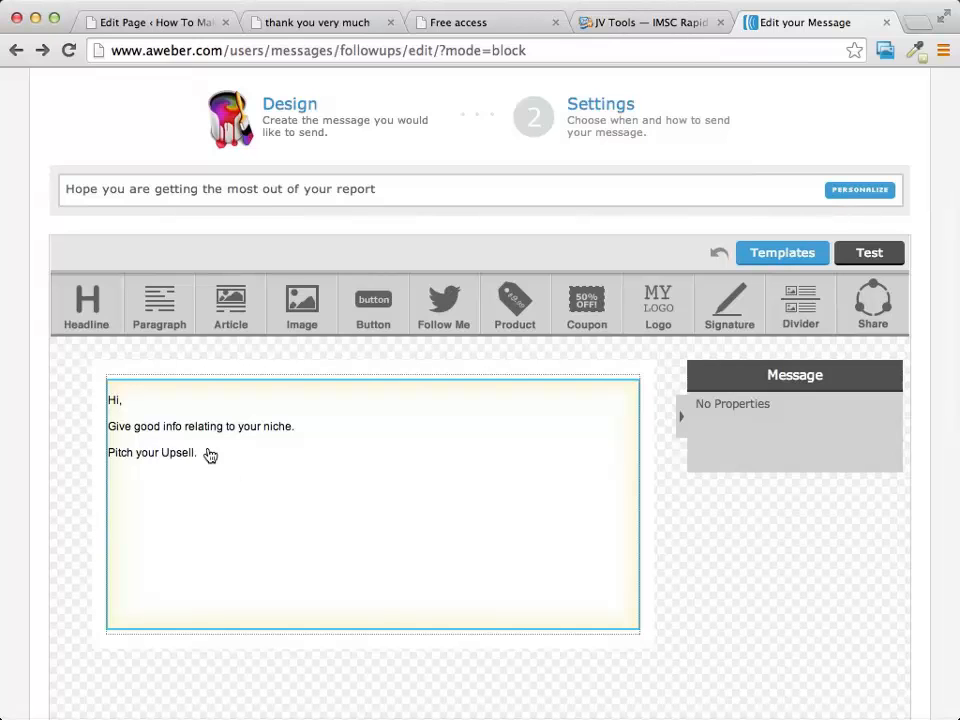
scroll(240, 467, right, 3)
scroll(240, 467, left, 4)
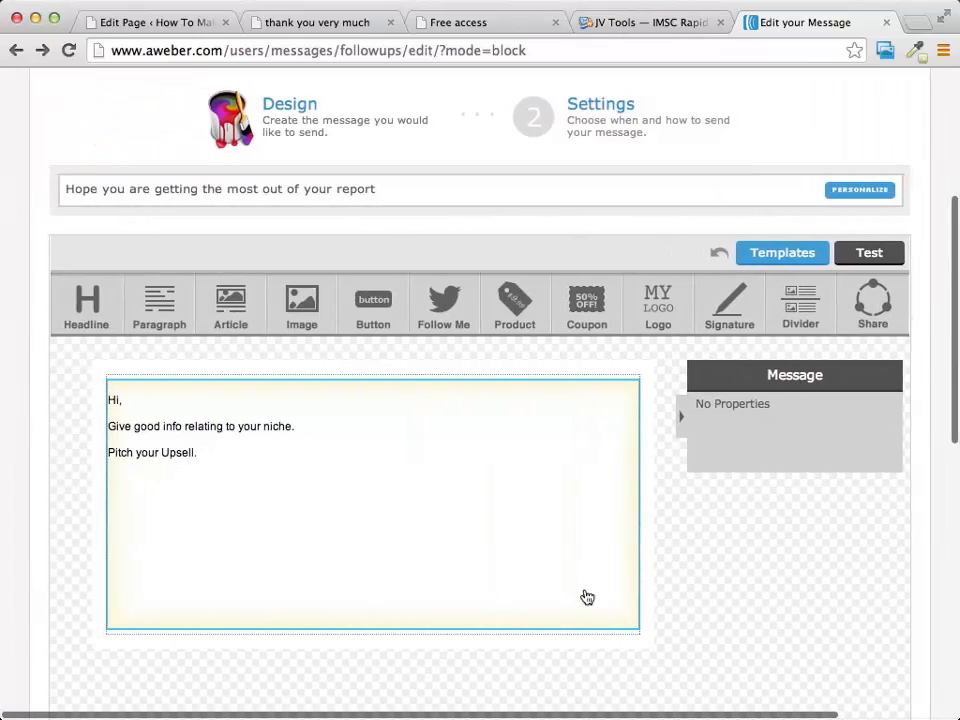
scroll(671, 557, down, 5)
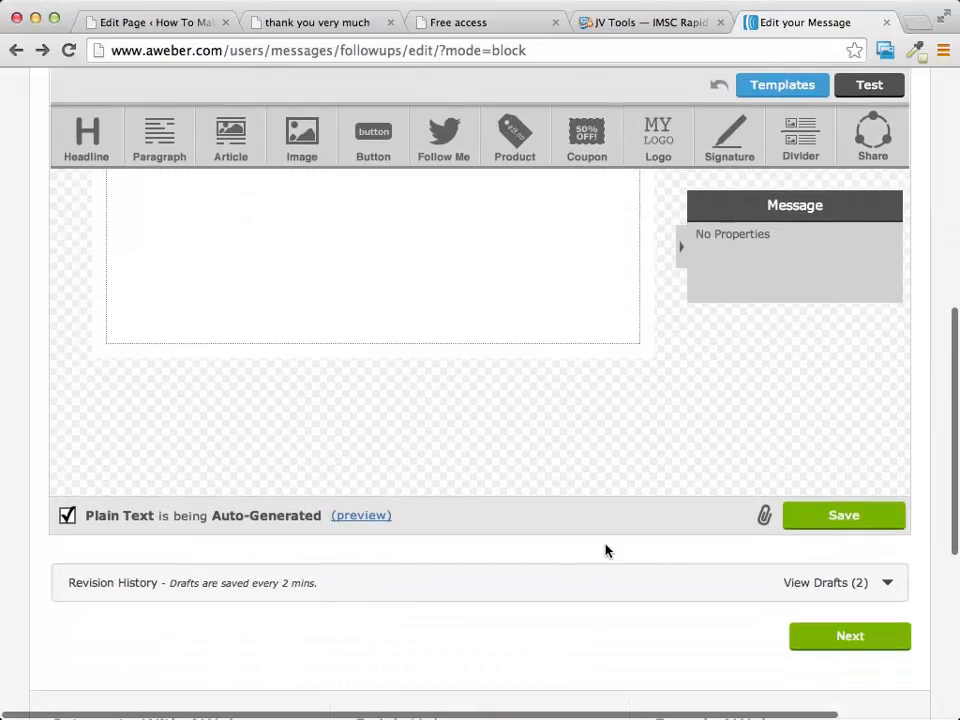
click(851, 639)
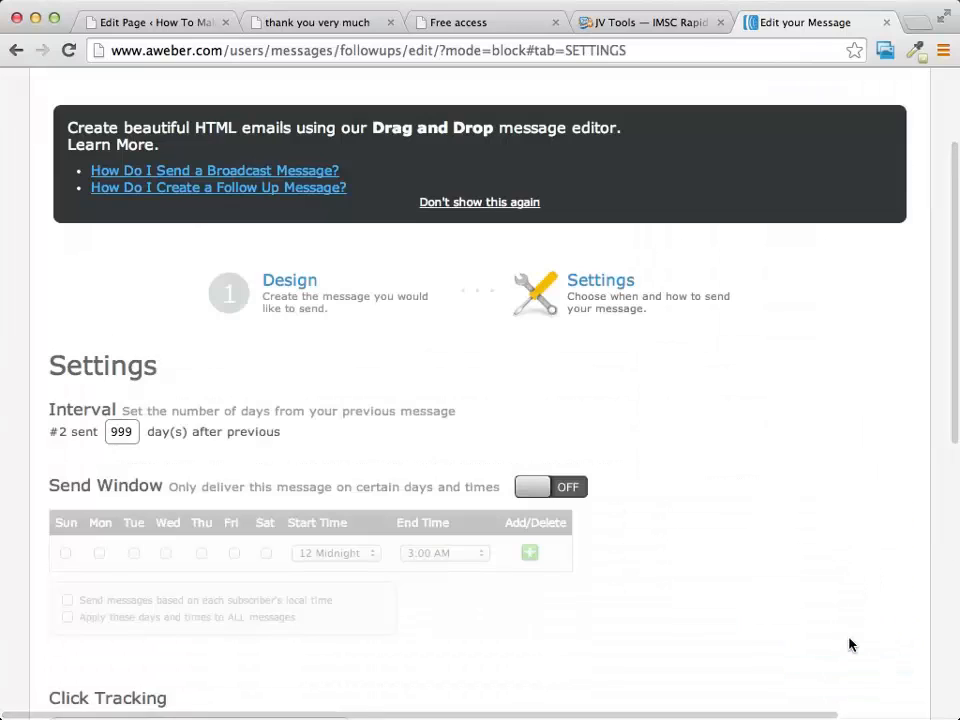
scroll(444, 384, down, 2)
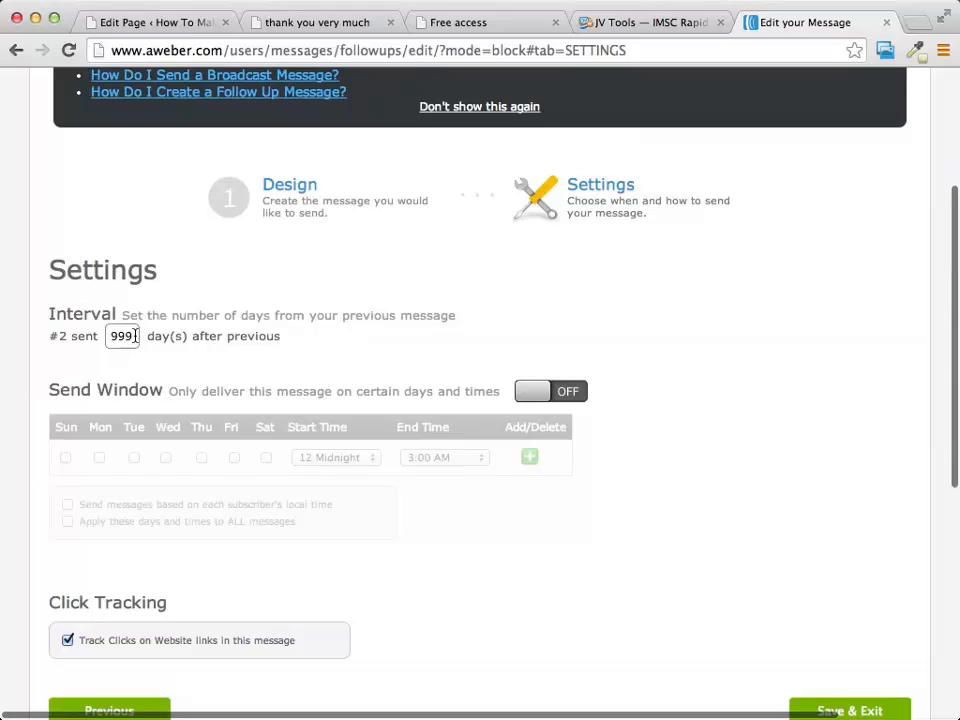
drag(135, 336, 110, 337)
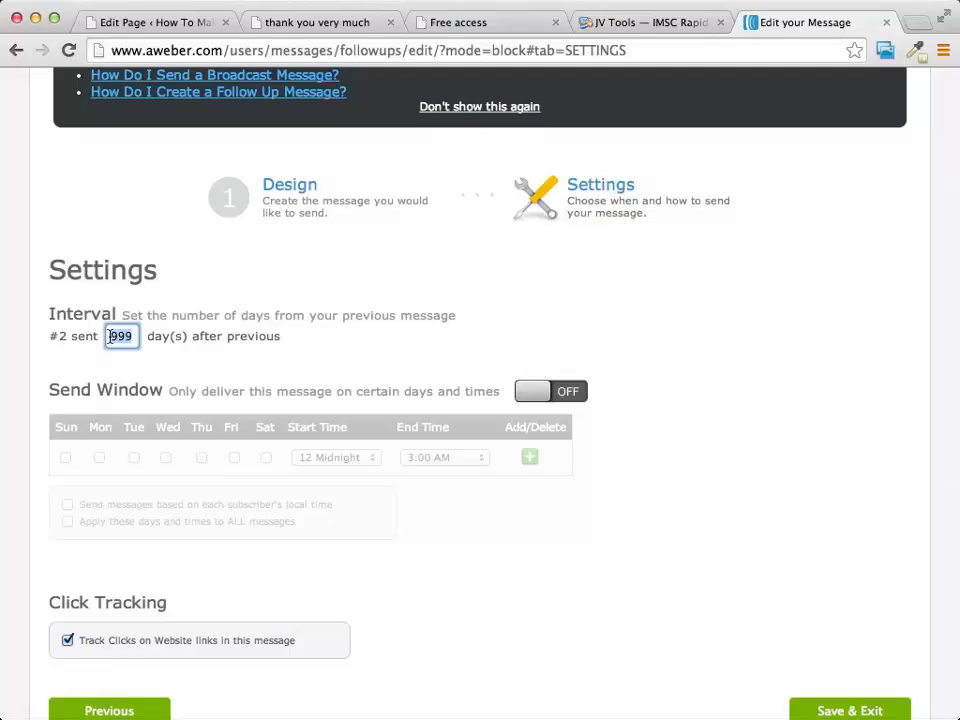
text(1)
Leave click tracking on website links enabled for the second follow-up, then save the message and exit.
scroll(615, 355, down, 2)
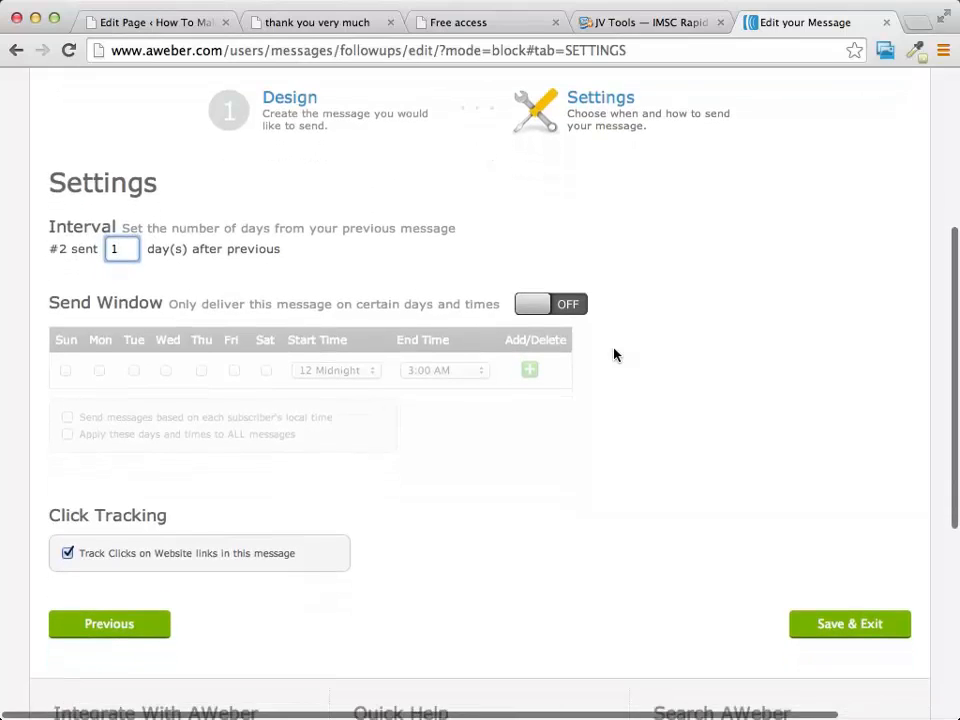
click(67, 555)
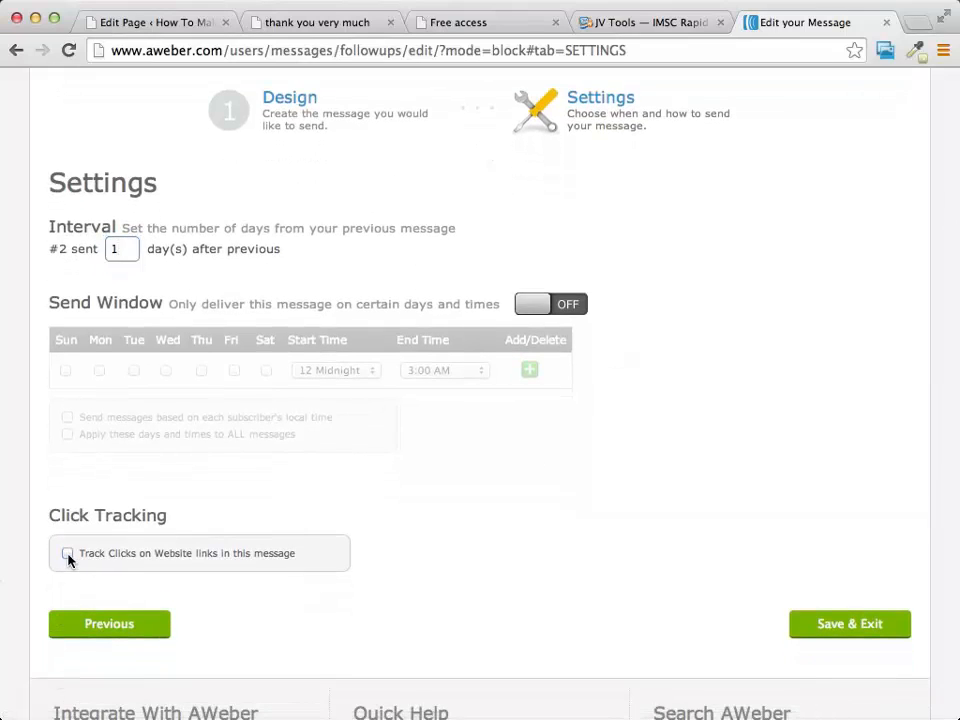
click(67, 555)
click(849, 627)
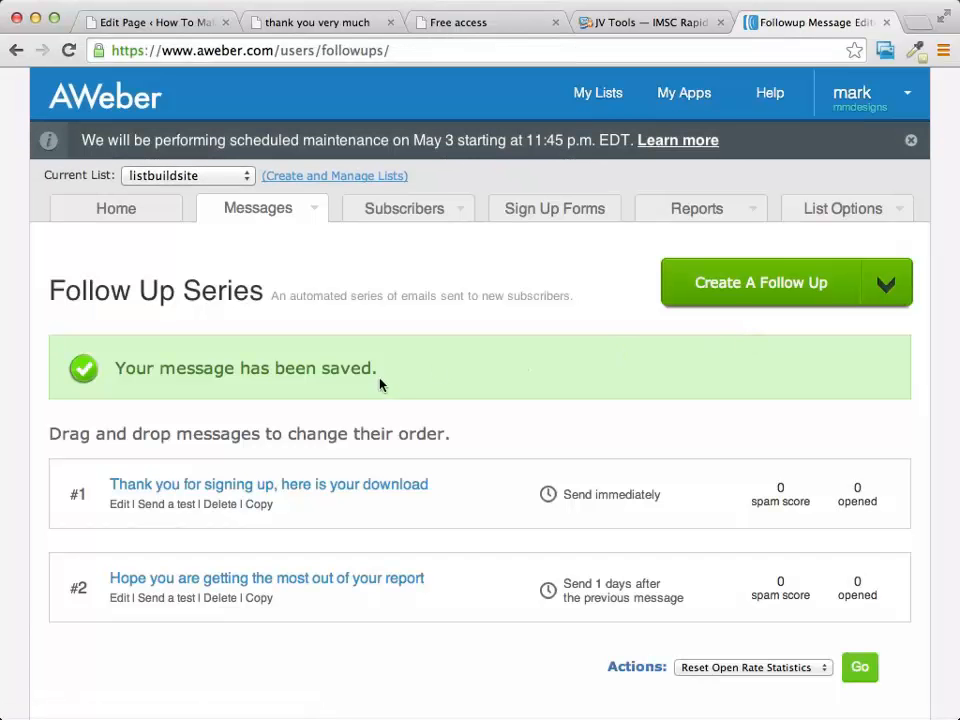
Switch from the follow-up series to broadcast messages and create the first broadcast for the listbuildsite list.
scroll(541, 389, down, 2)
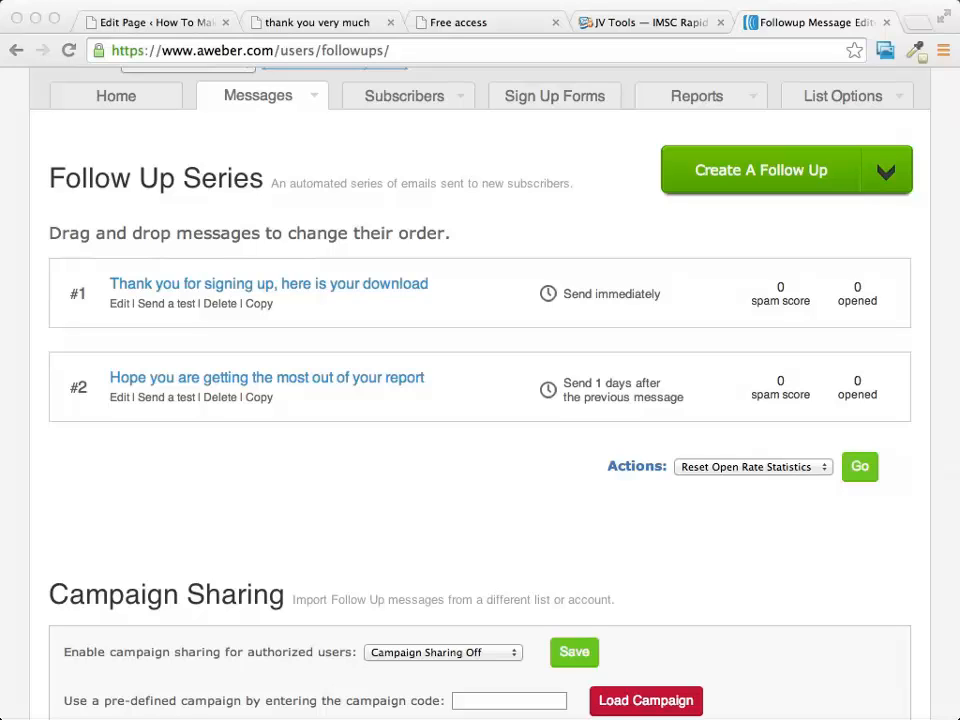
scroll(377, 465, up, 3)
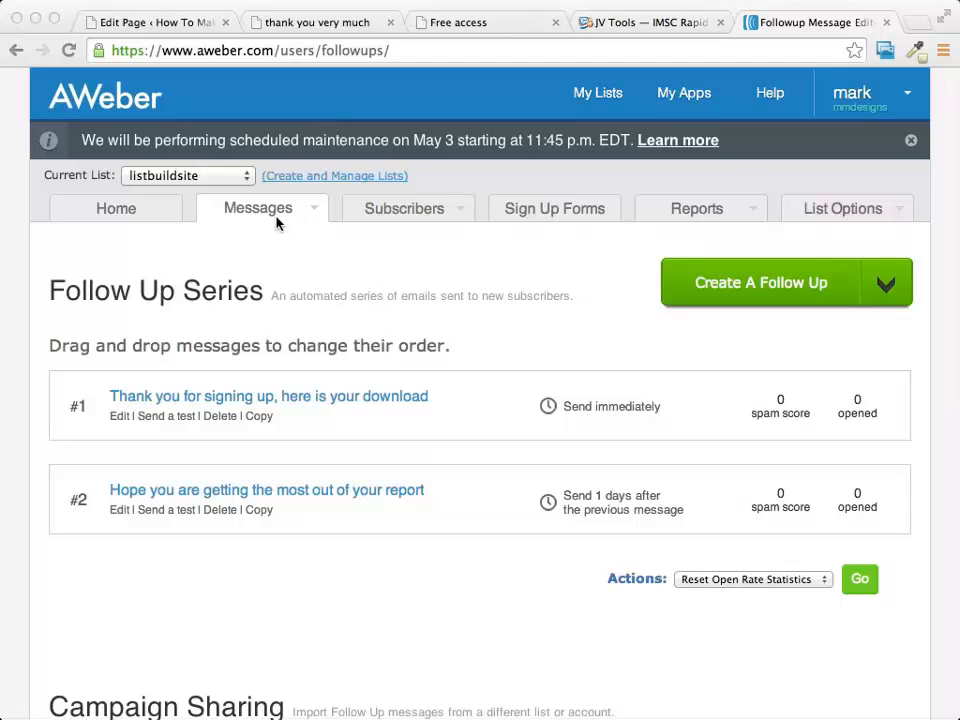
mouse_move(266, 212)
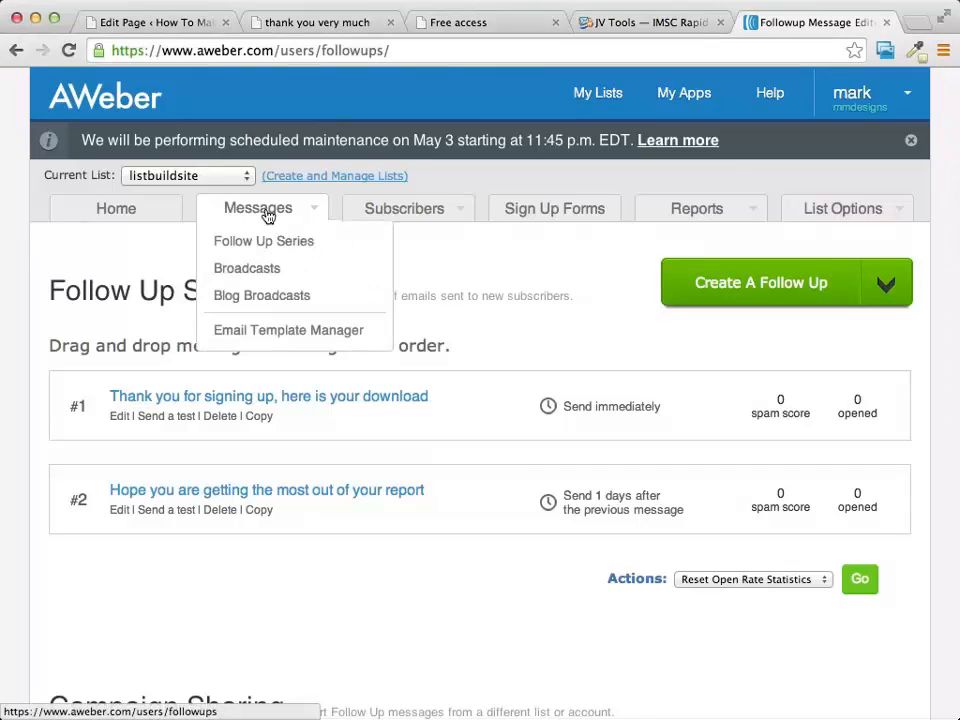
click(250, 270)
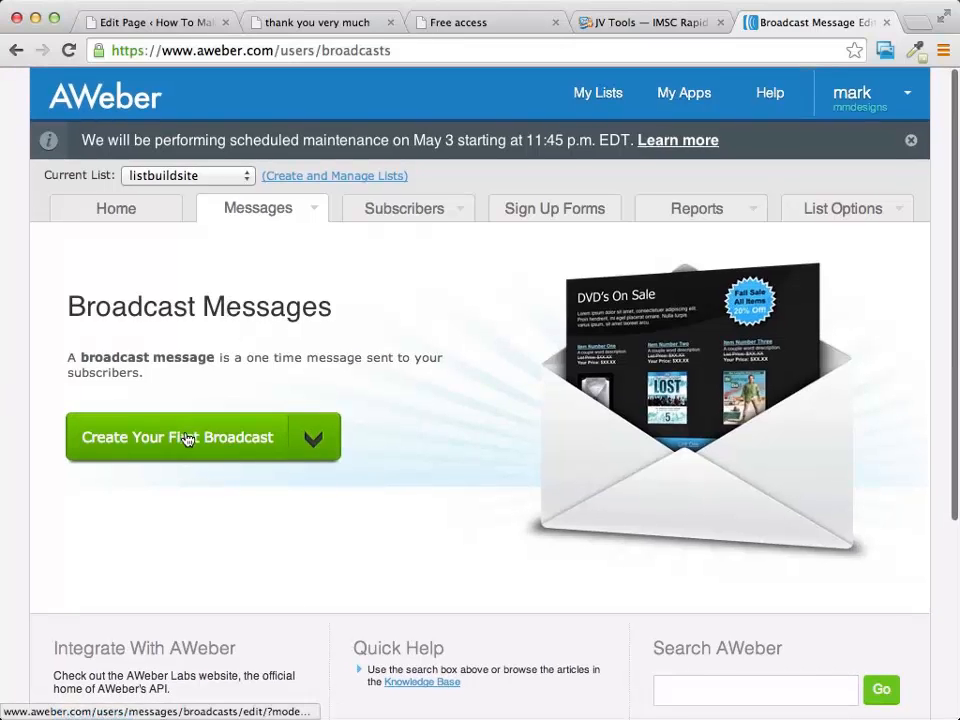
click(218, 452)
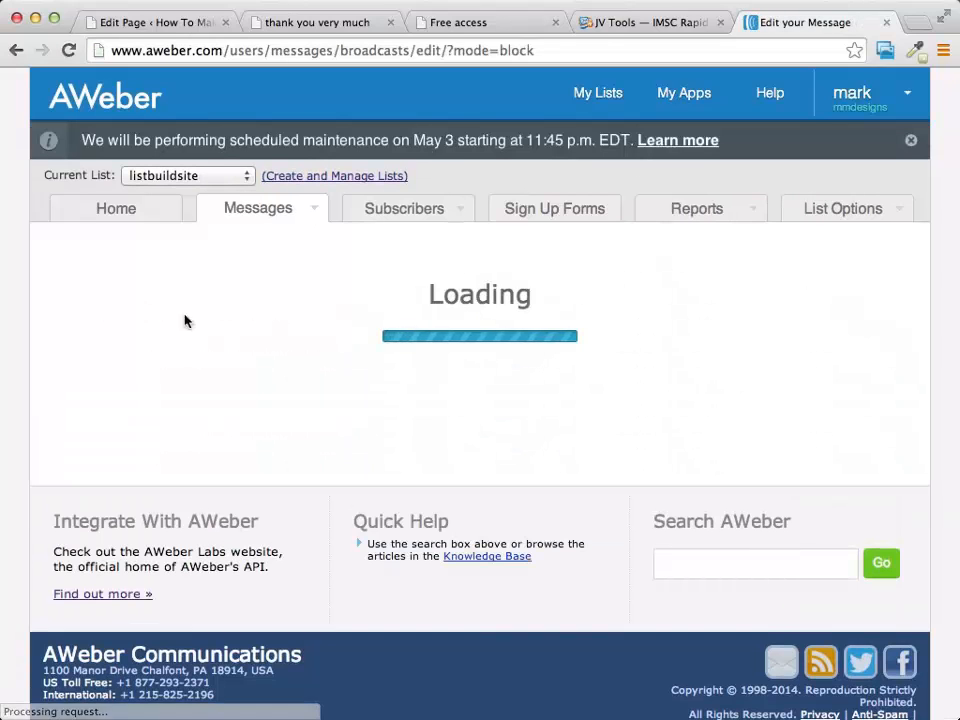
Set the broadcast's subject to "Hey look at this special offer".
scroll(449, 324, down, 2)
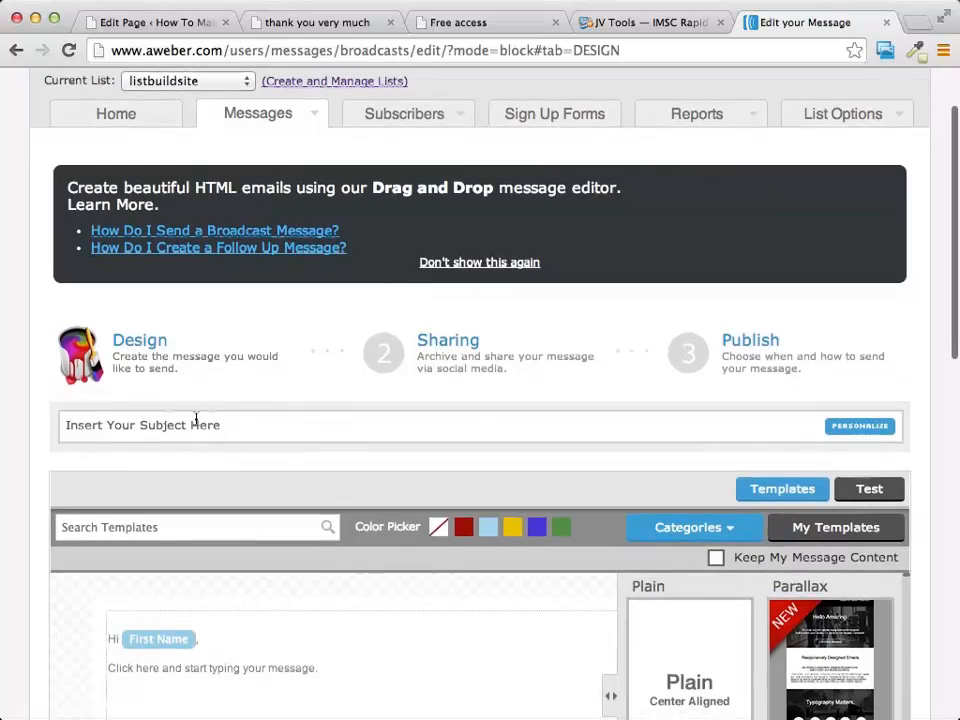
click(231, 422)
text(Hey )
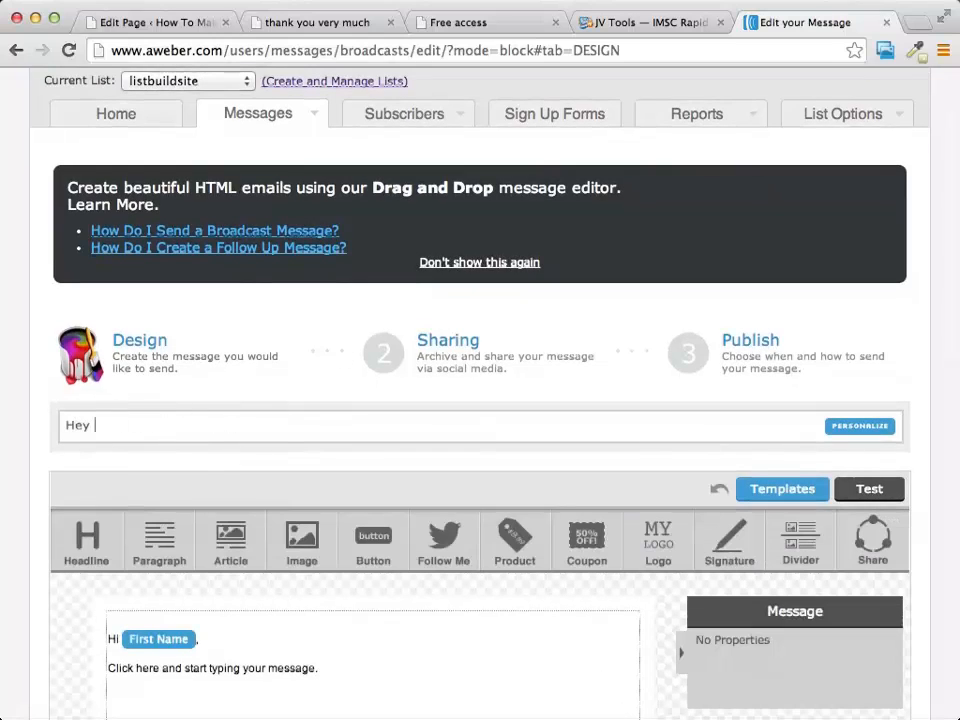
text(look at this special offf)
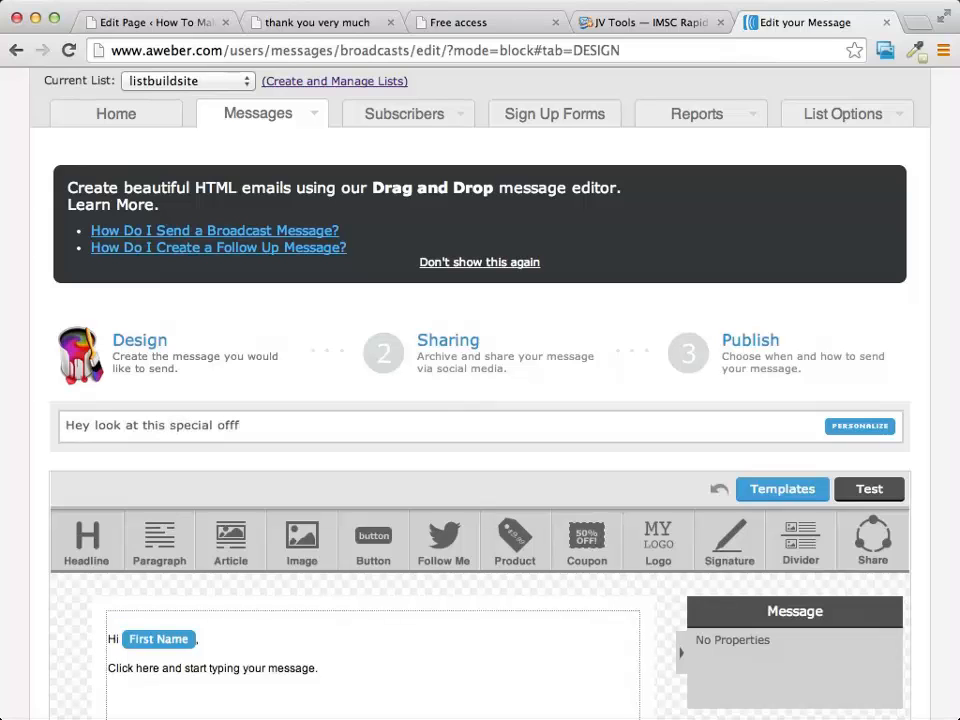
key(BackSpace)
text(er)
Remove the First Name personalization and the trailing comma from the greeting, leaving only "Hi".
scroll(253, 455, down, 3)
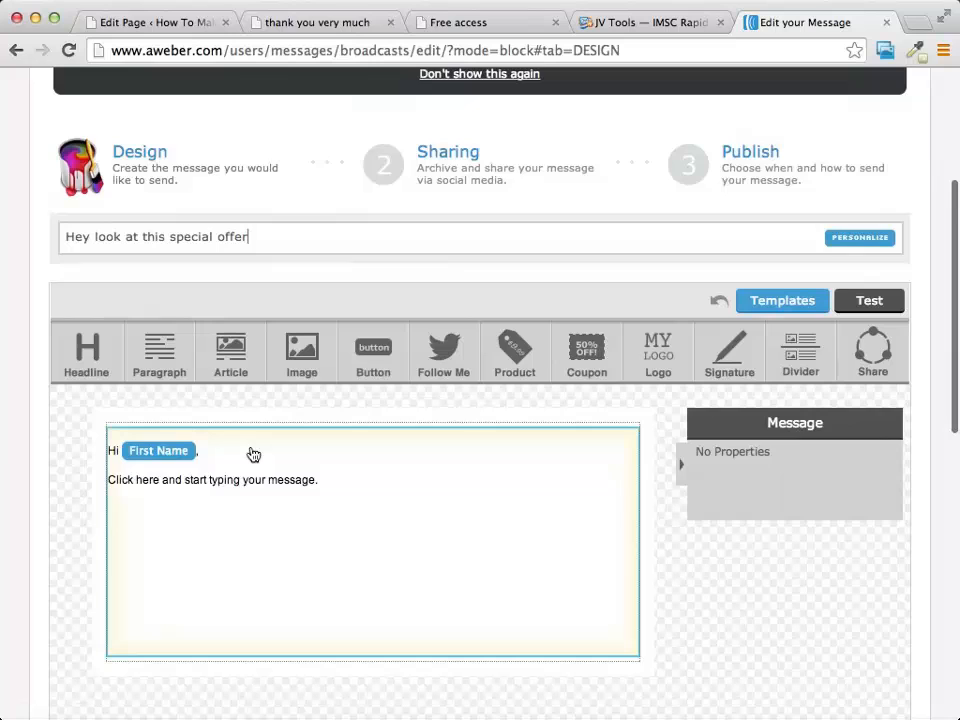
click(195, 457)
click(155, 458)
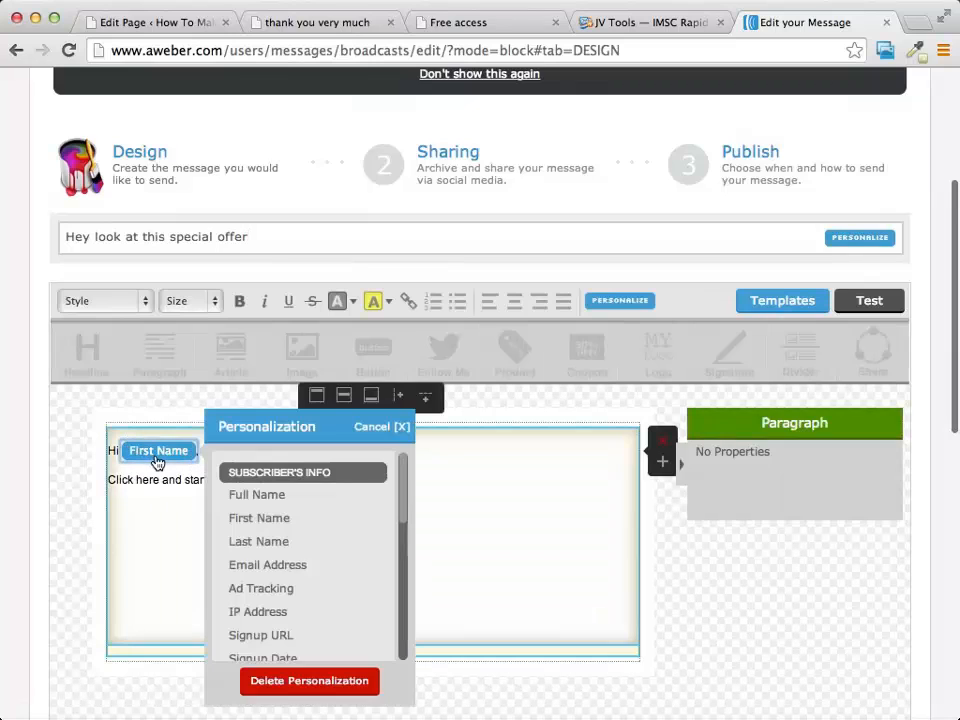
click(321, 684)
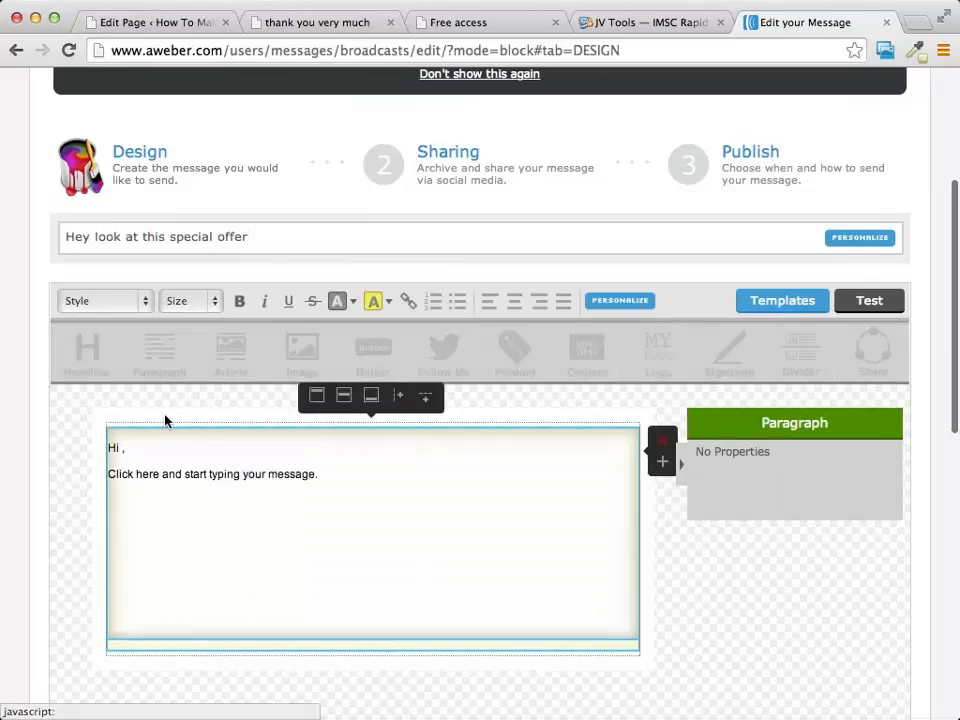
click(126, 448)
key(BackSpace)
key(BackSpace)
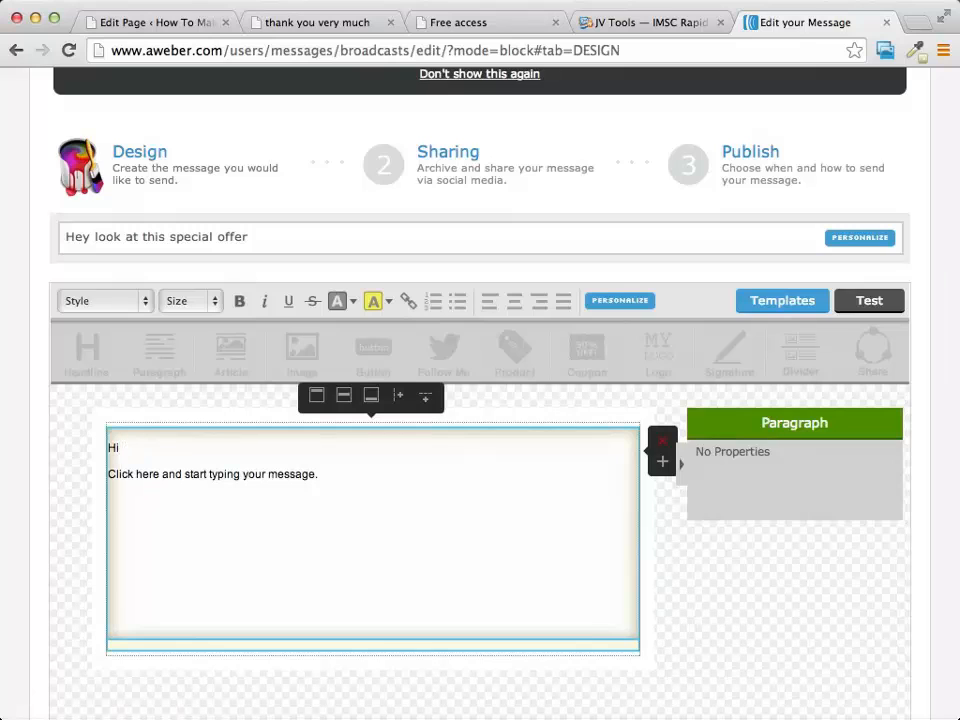
Replace the placeholder body line with "This is a promo message for a product in our niche." and sign off with "Best wishes" and the sender's first name.
click(705, 596)
click(315, 463)
scroll(473, 314, up, 1)
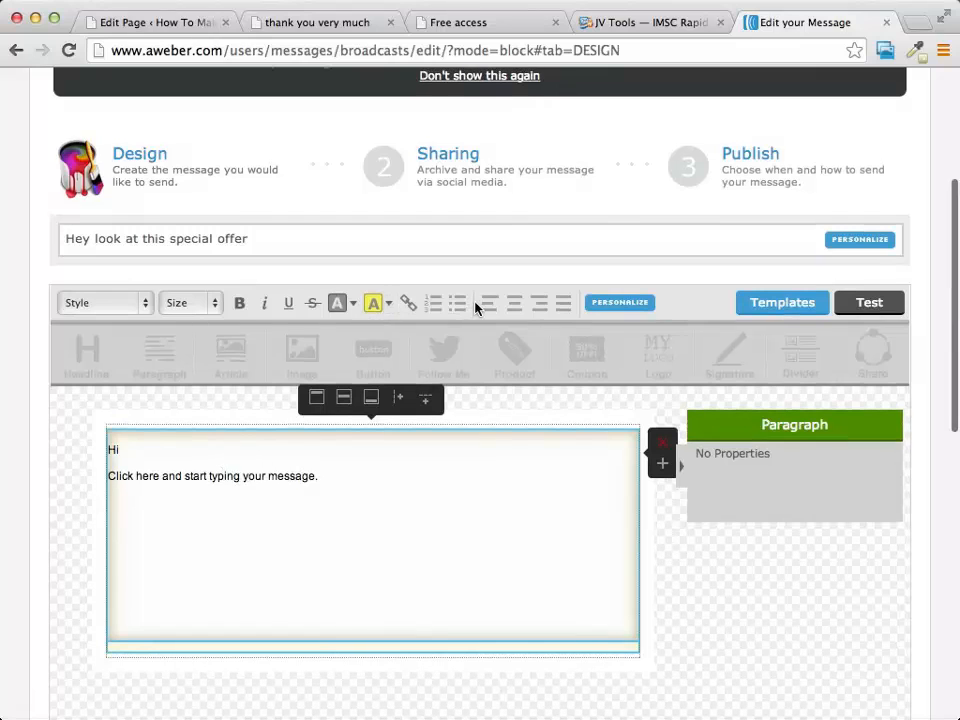
click(163, 531)
click(135, 489)
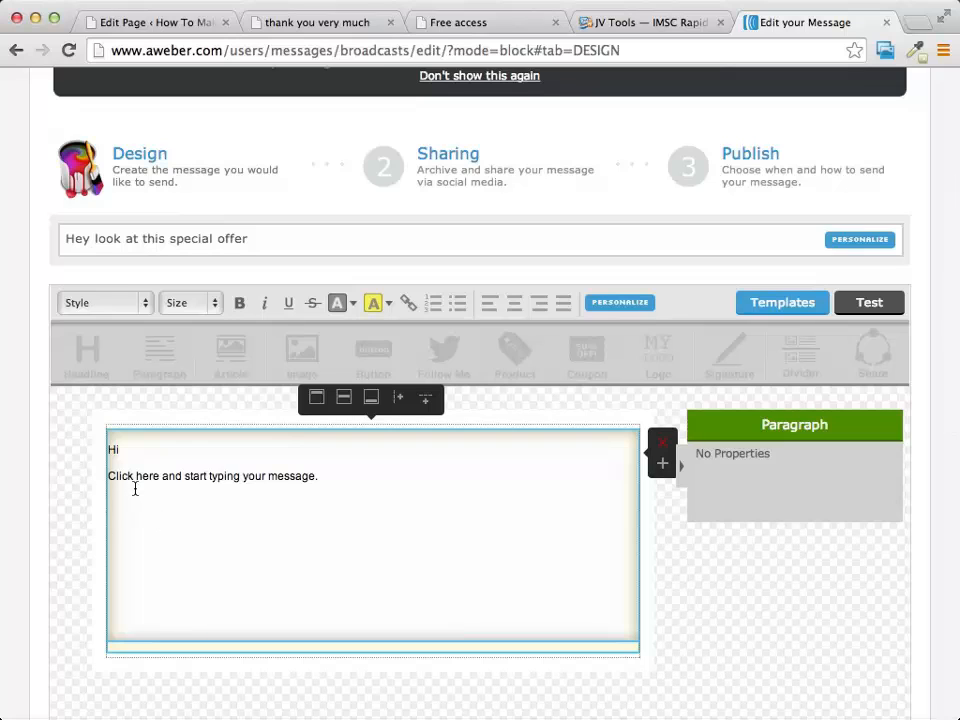
drag(319, 478, 71, 486)
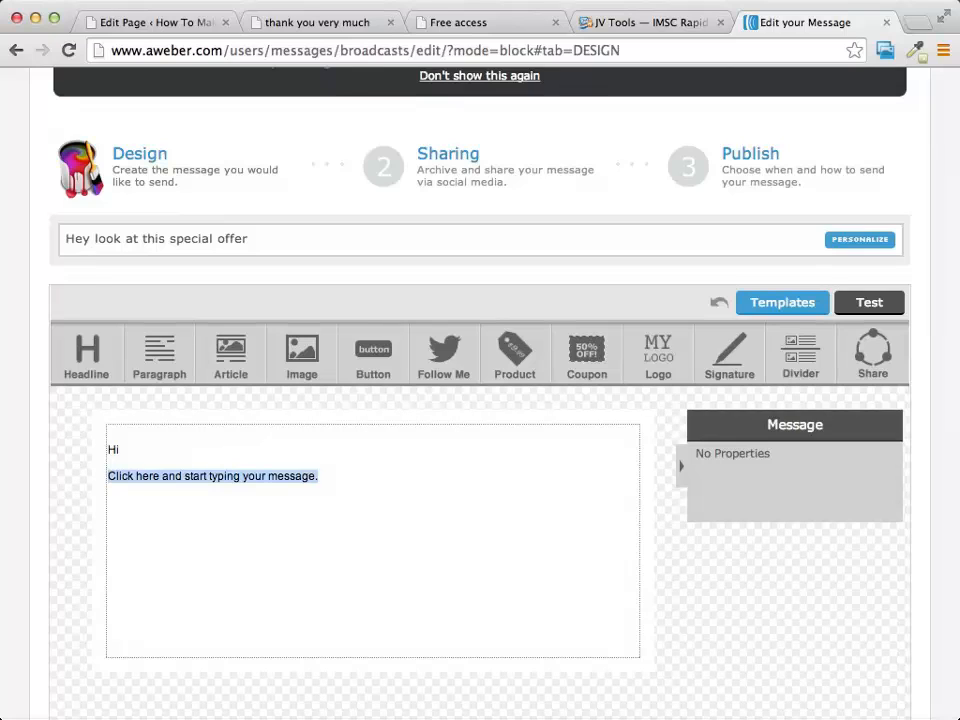
text(This is a promo message for a product in our niche.  Best wishes Mark)
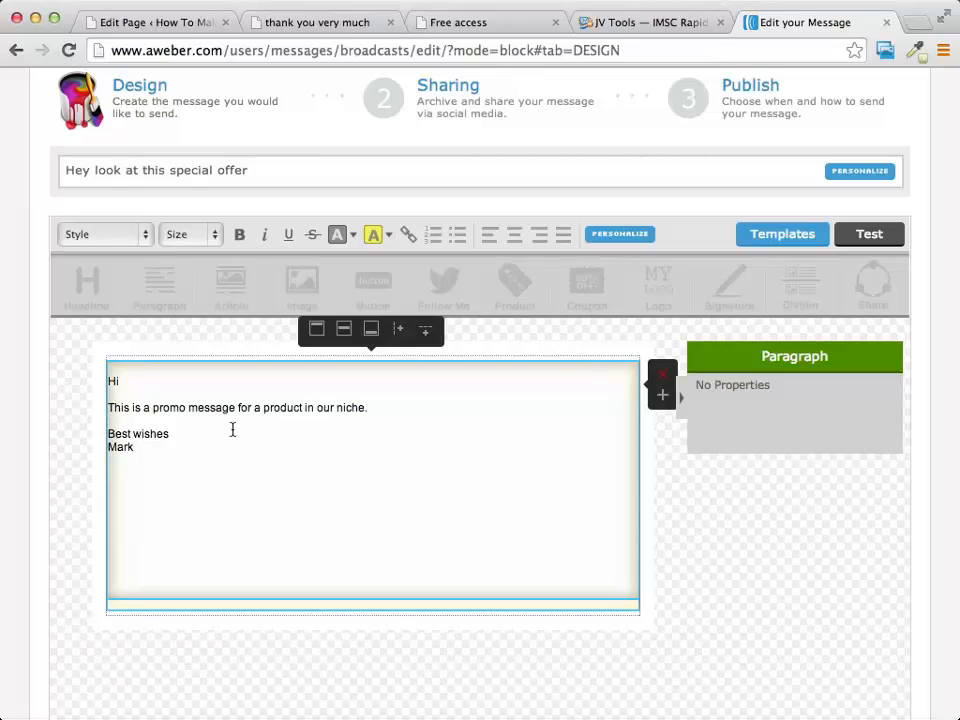
Check the completed broadcast message and proceed to its sharing settings.
scroll(701, 585, down, 5)
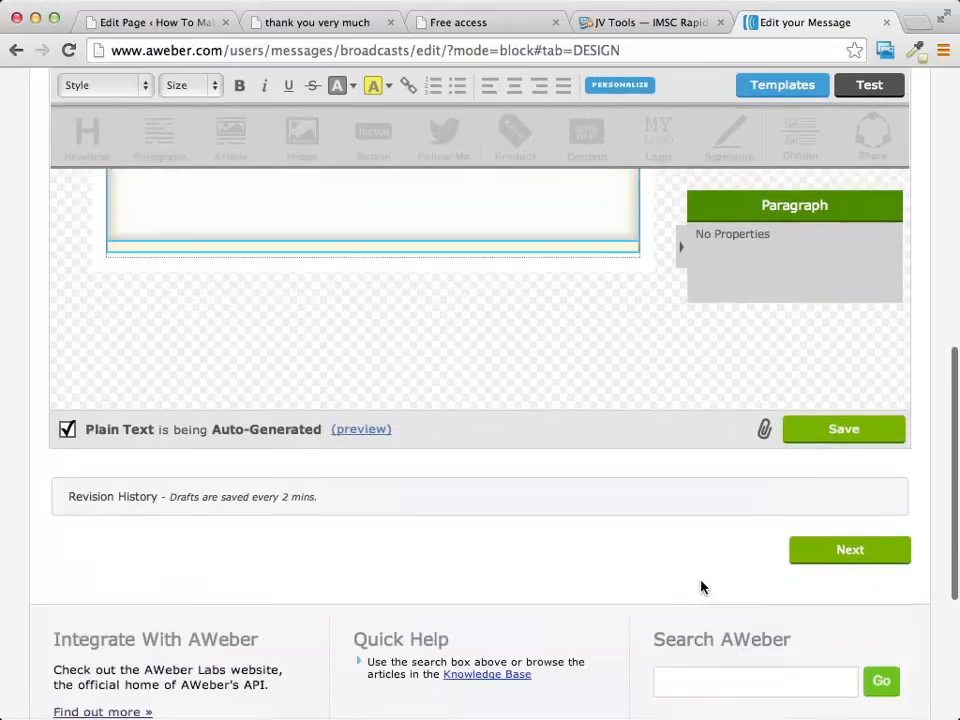
scroll(696, 580, down, 3)
scroll(692, 574, up, 9)
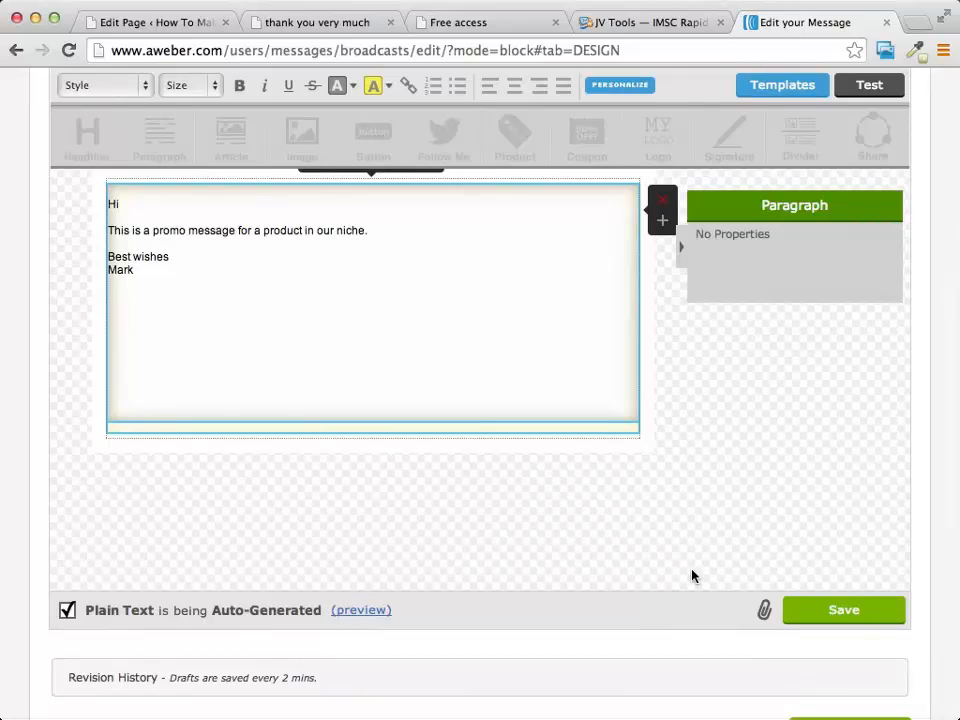
scroll(351, 321, up, 3)
scroll(210, 496, down, 3)
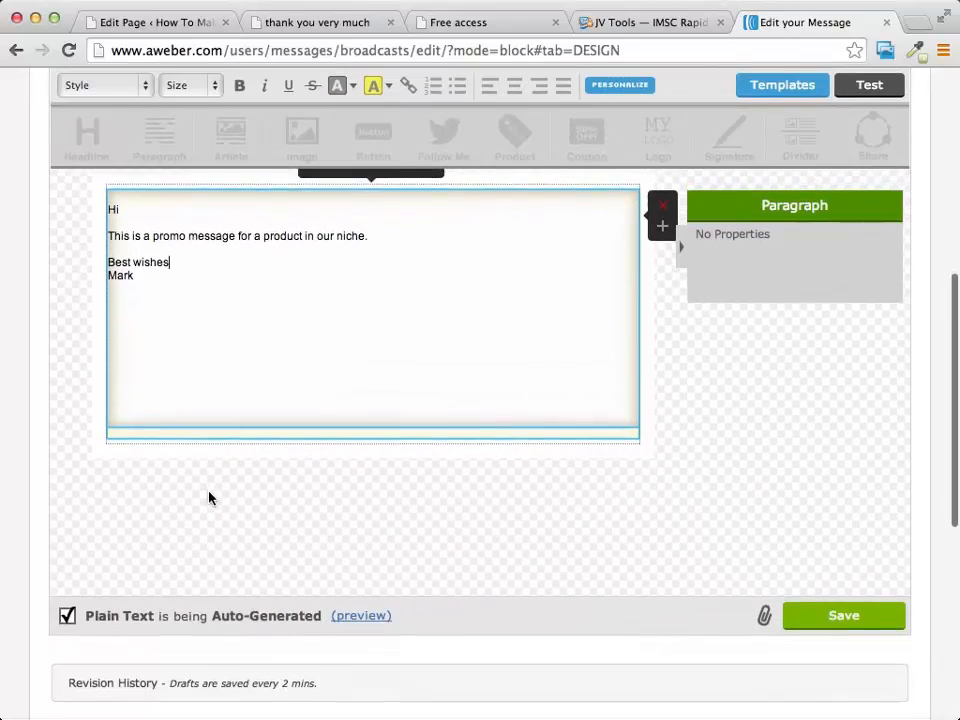
scroll(210, 498, down, 3)
click(855, 645)
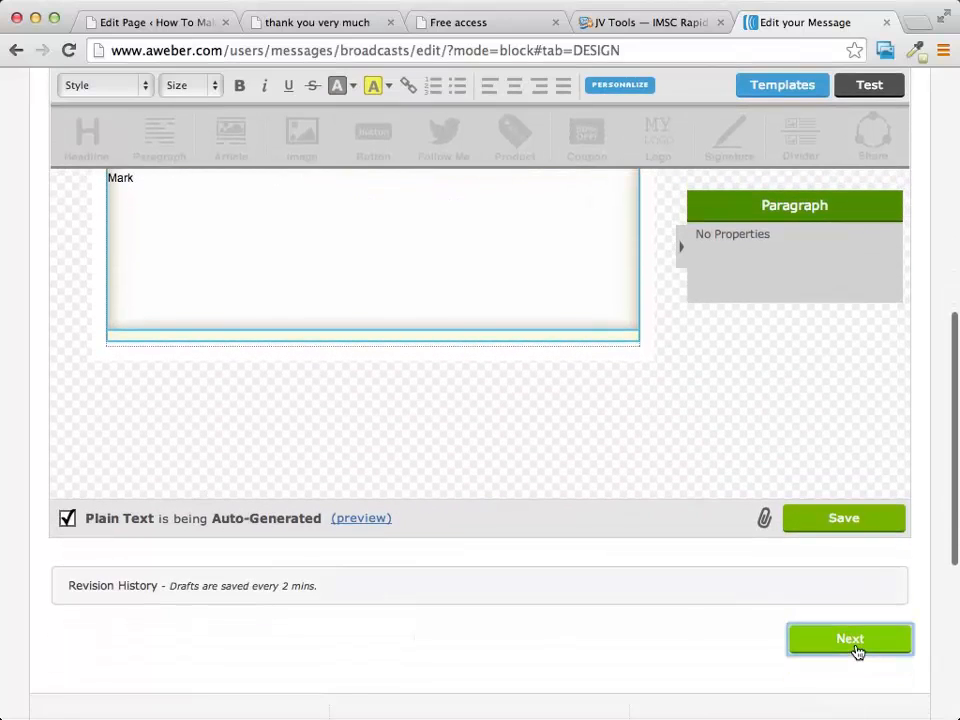
Review the broadcast archive links and the Facebook and Twitter sharing options.
scroll(669, 514, down, 7)
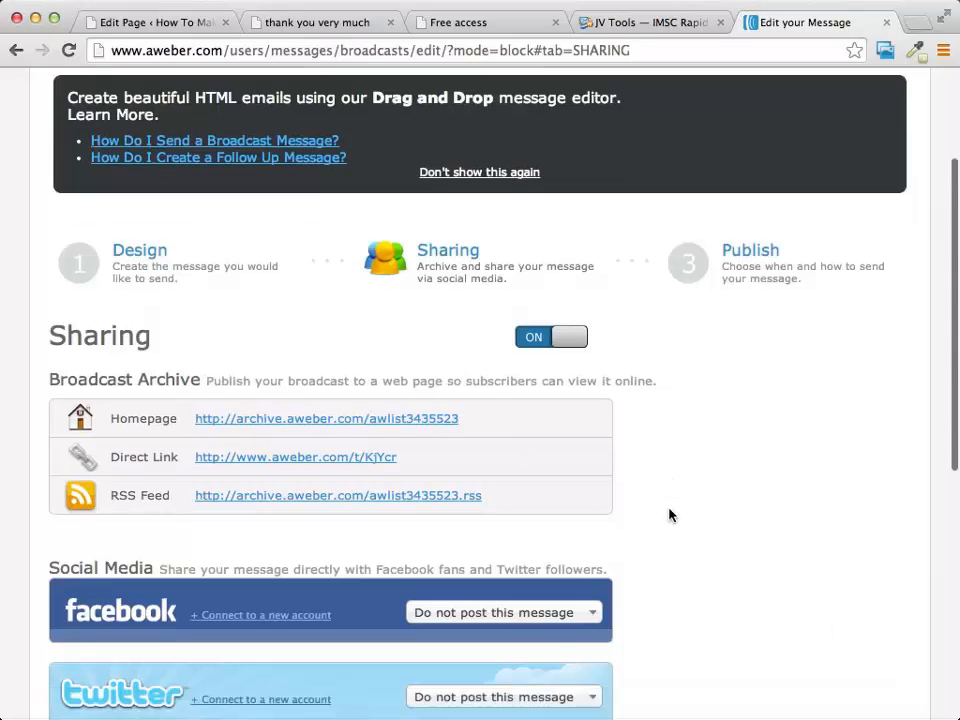
scroll(669, 514, up, 9)
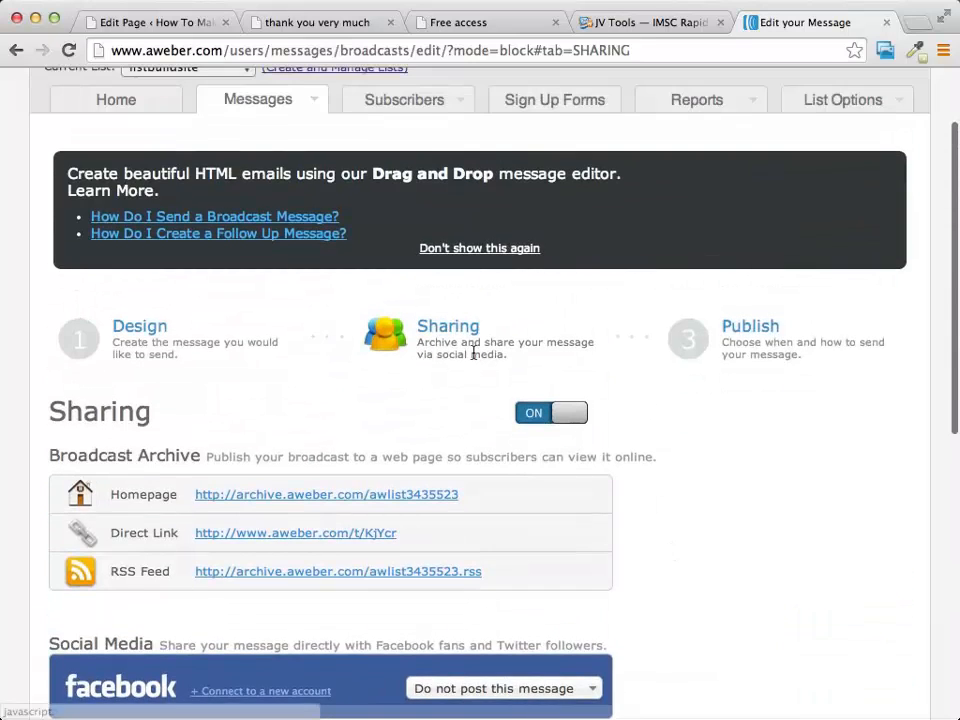
scroll(470, 355, down, 4)
scroll(474, 352, up, 1)
scroll(474, 352, up, 2)
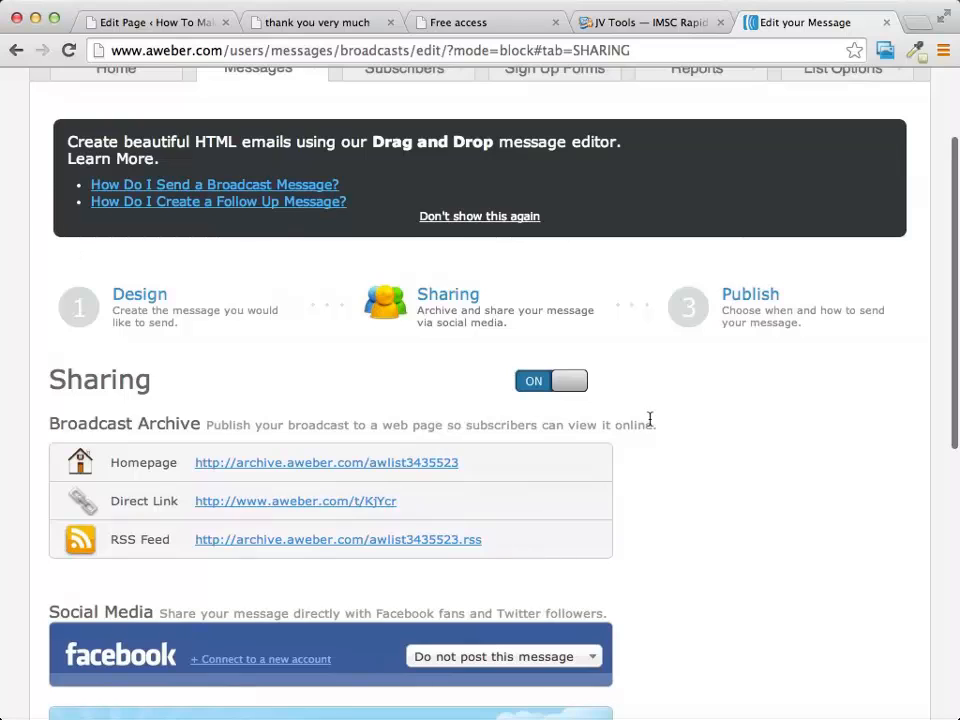
scroll(649, 420, down, 2)
scroll(697, 286, down, 5)
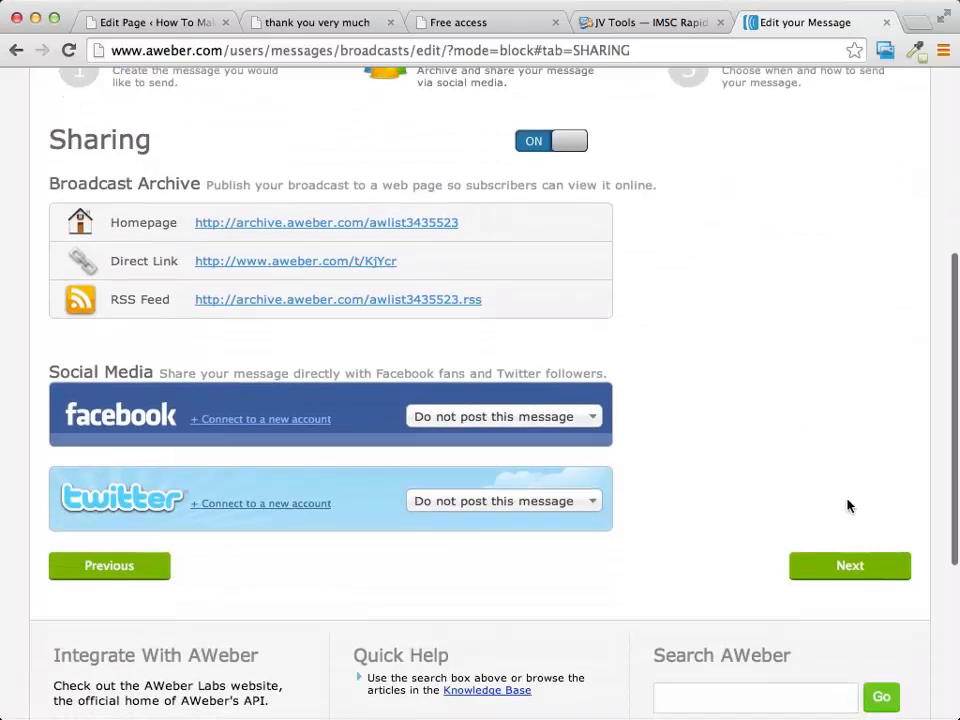
Proceed to the publishing stage and review the scheduler and send options for the broadcast.
click(846, 566)
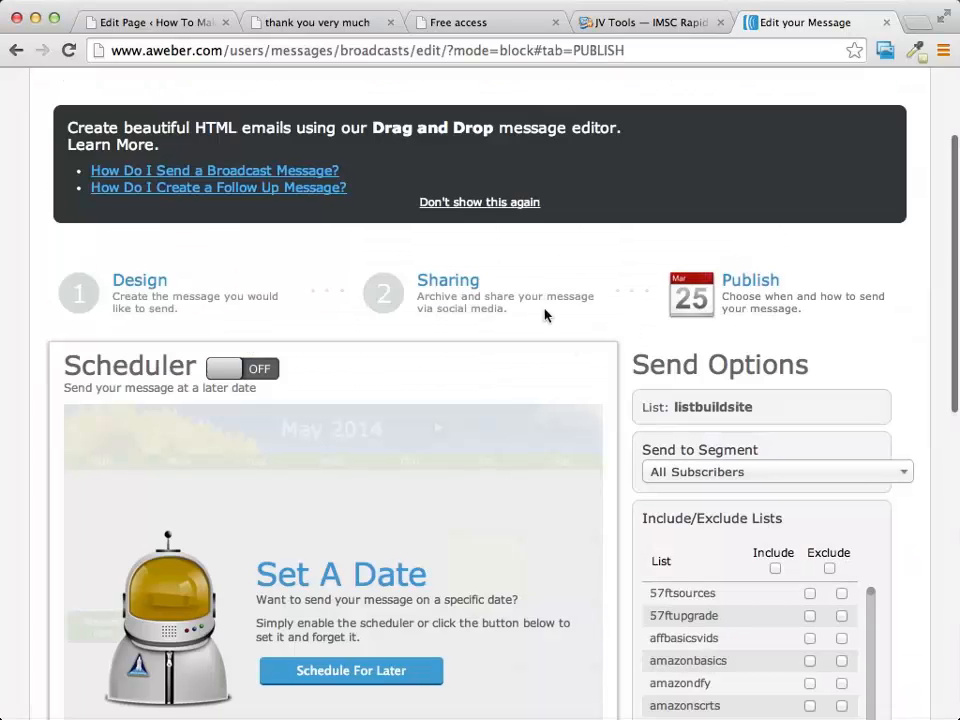
scroll(542, 289, down, 5)
scroll(540, 288, up, 5)
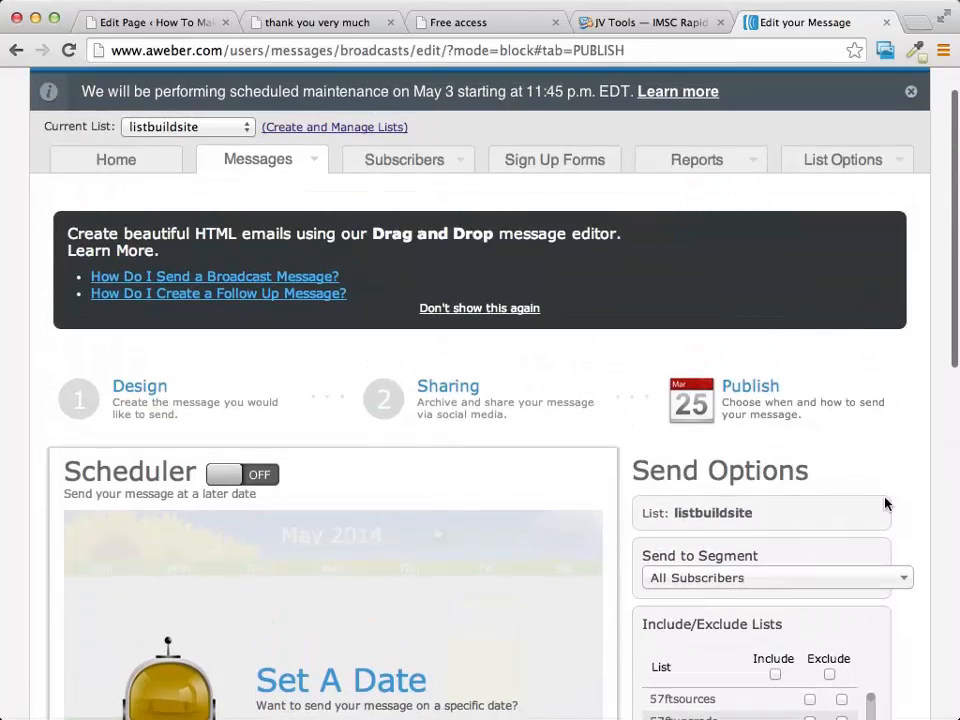
Enable the scheduler for the broadcast and set its send date to May 17, 2014 at 12:00 am Eastern Time.
scroll(379, 360, down, 3)
scroll(371, 360, down, 3)
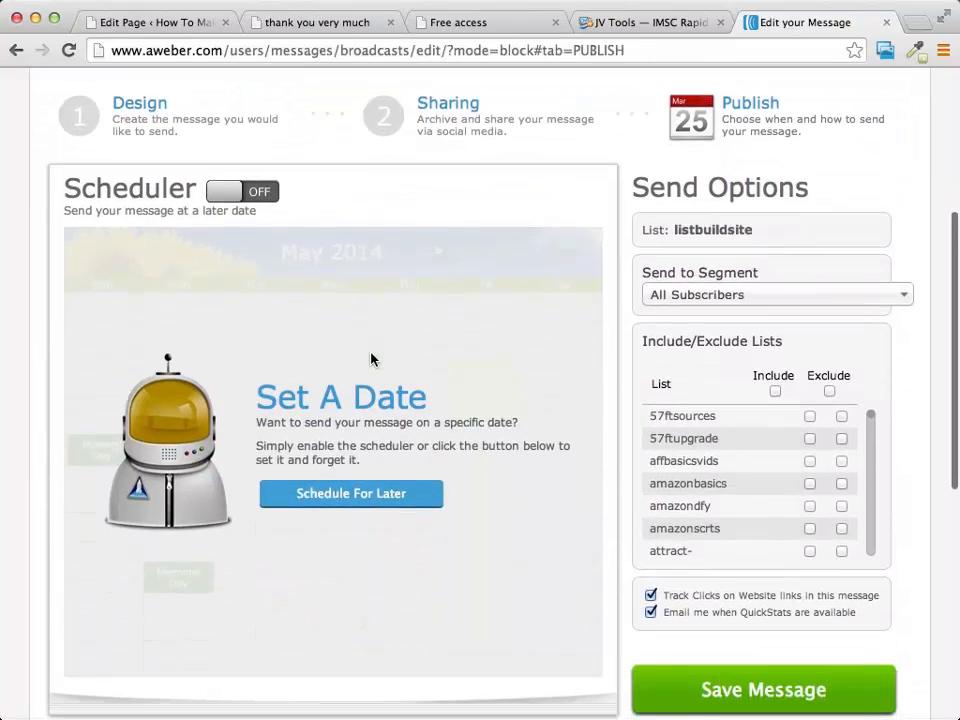
click(358, 491)
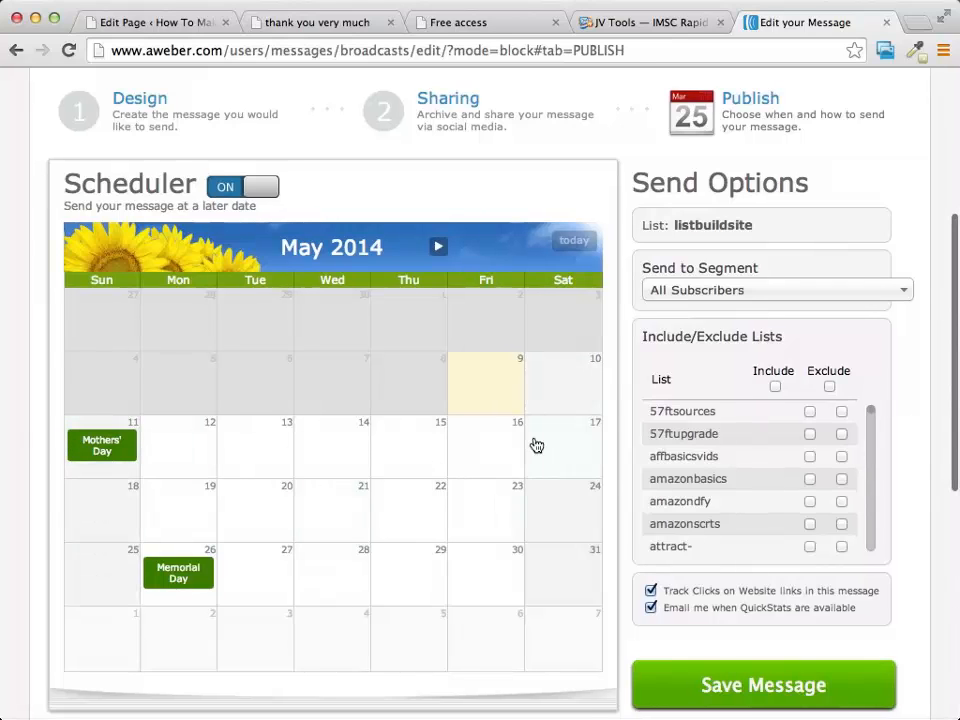
click(536, 445)
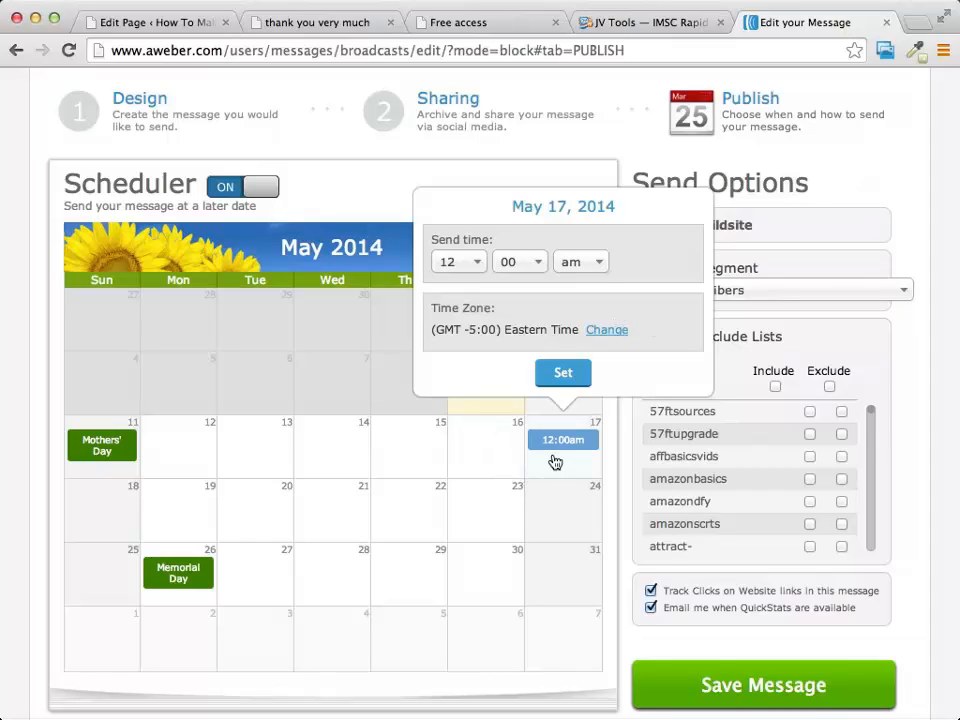
click(560, 373)
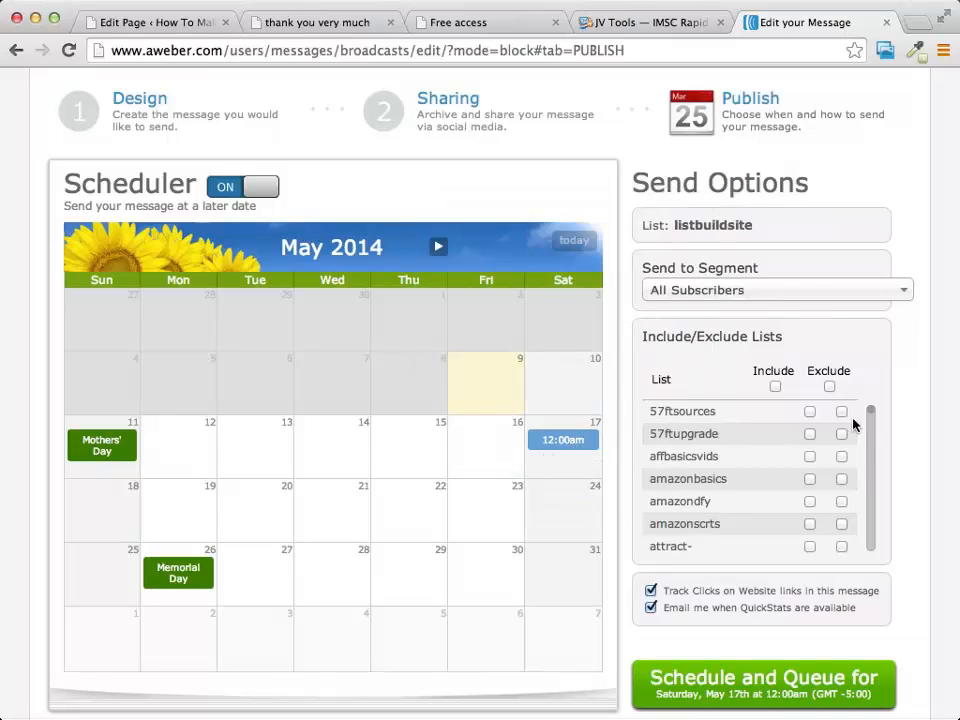
Check the include/exclude lists and the click-tracking and QuickStats options, and schedule and queue the broadcast.
scroll(892, 426, down, 5)
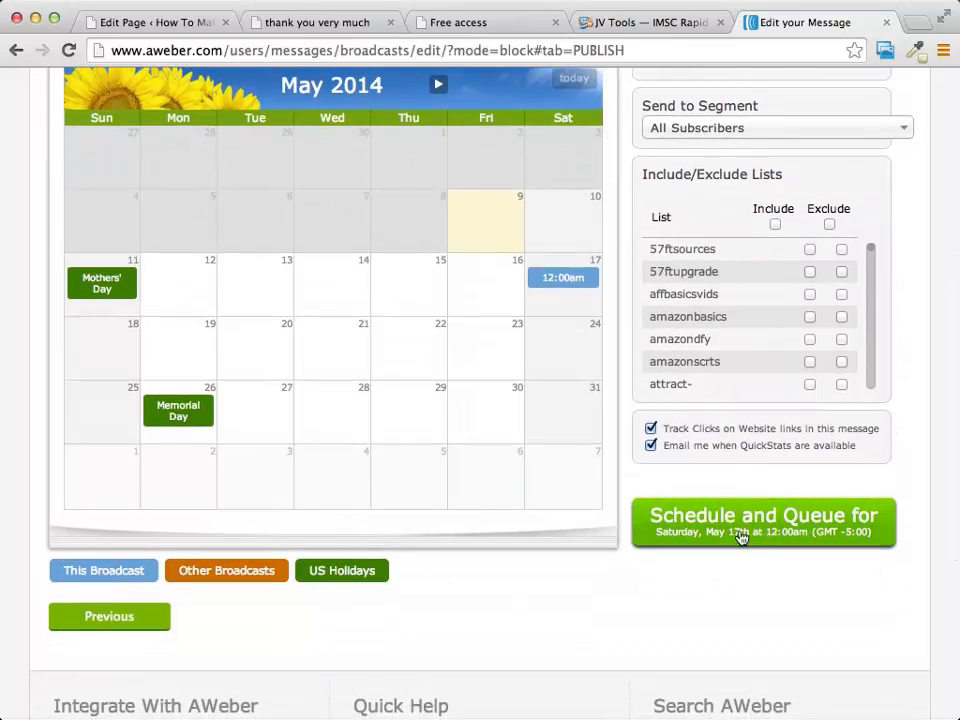
scroll(731, 604, up, 5)
scroll(731, 604, down, 10)
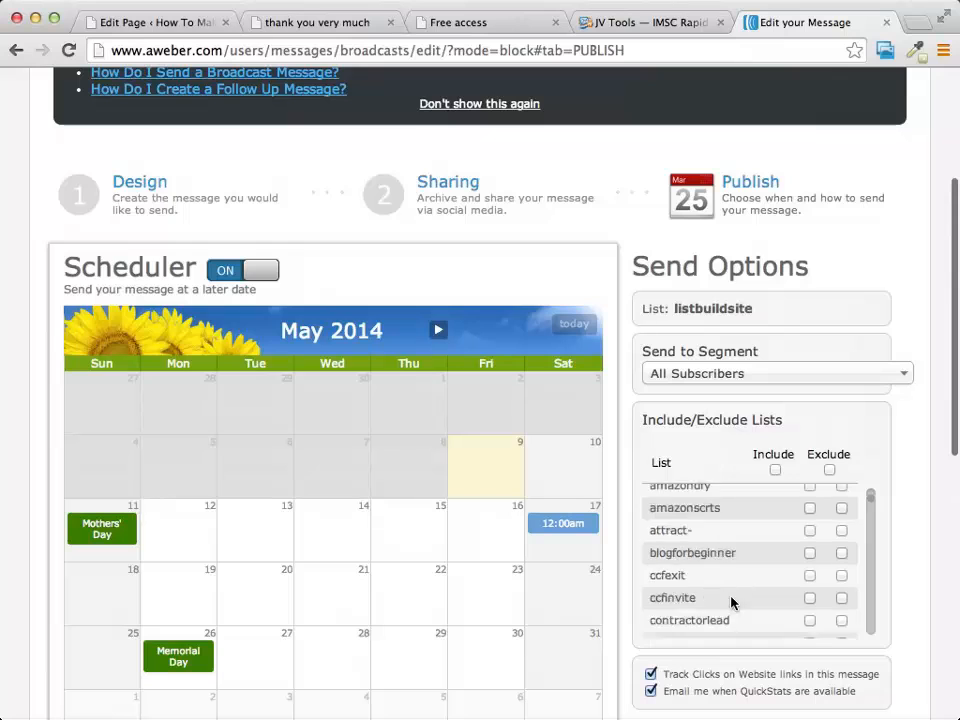
scroll(733, 604, down, 8)
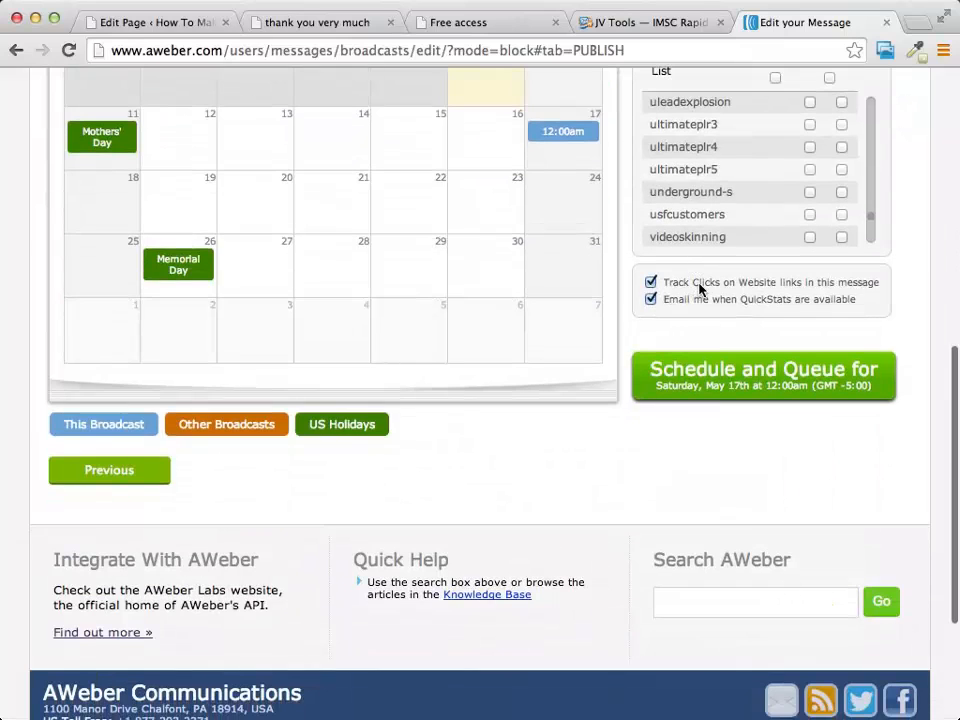
click(740, 284)
click(687, 285)
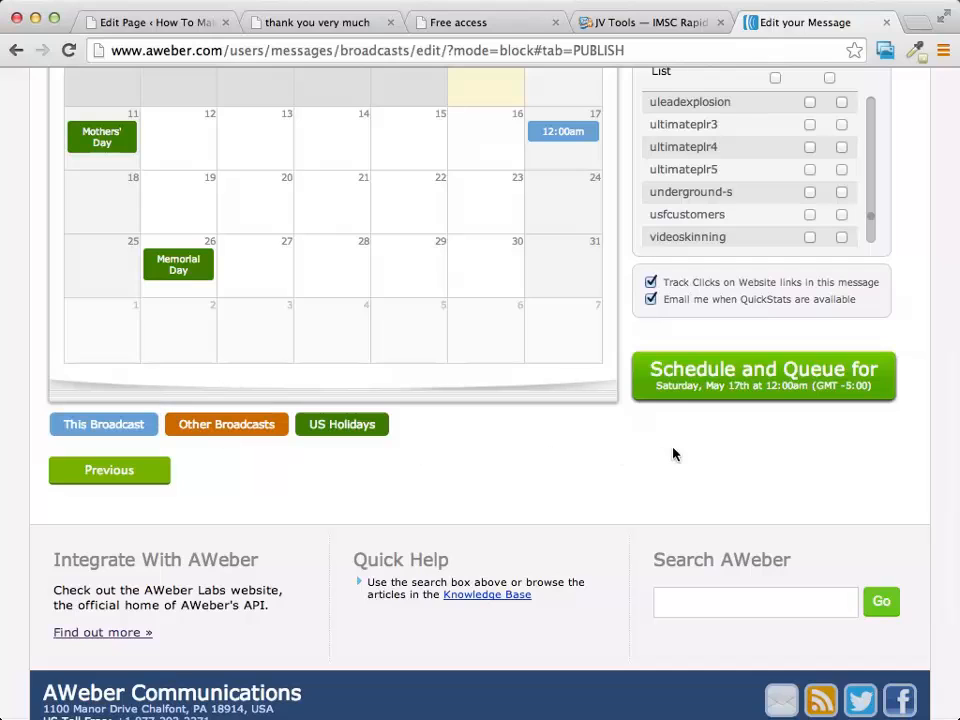
click(840, 387)
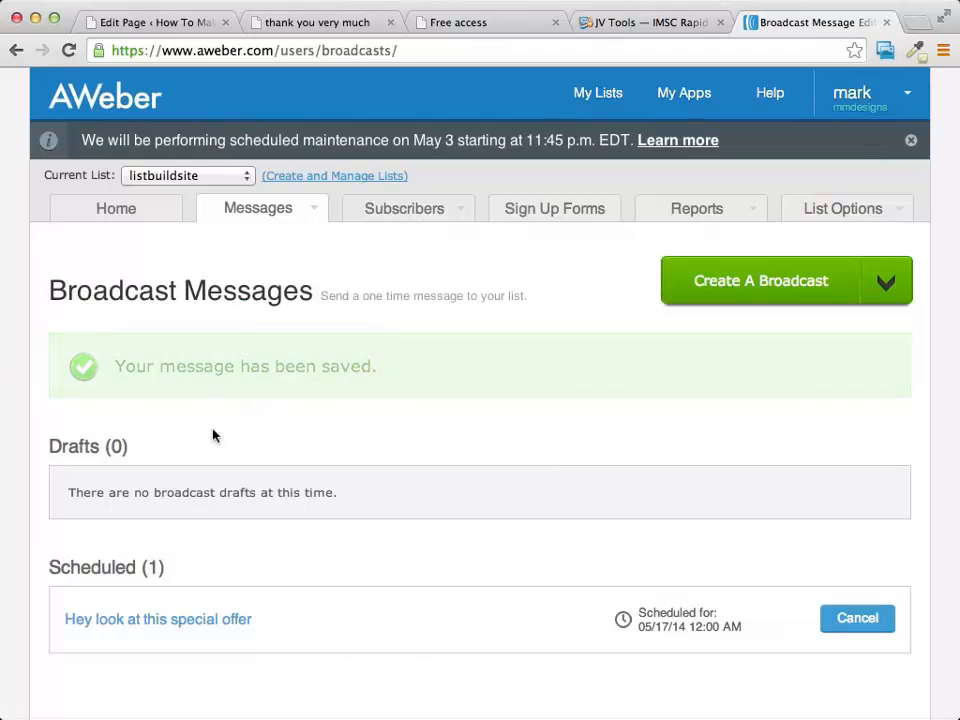
Cancel the scheduled broadcast "Hey look at this special offer".
scroll(521, 342, down, 4)
scroll(420, 553, down, 2)
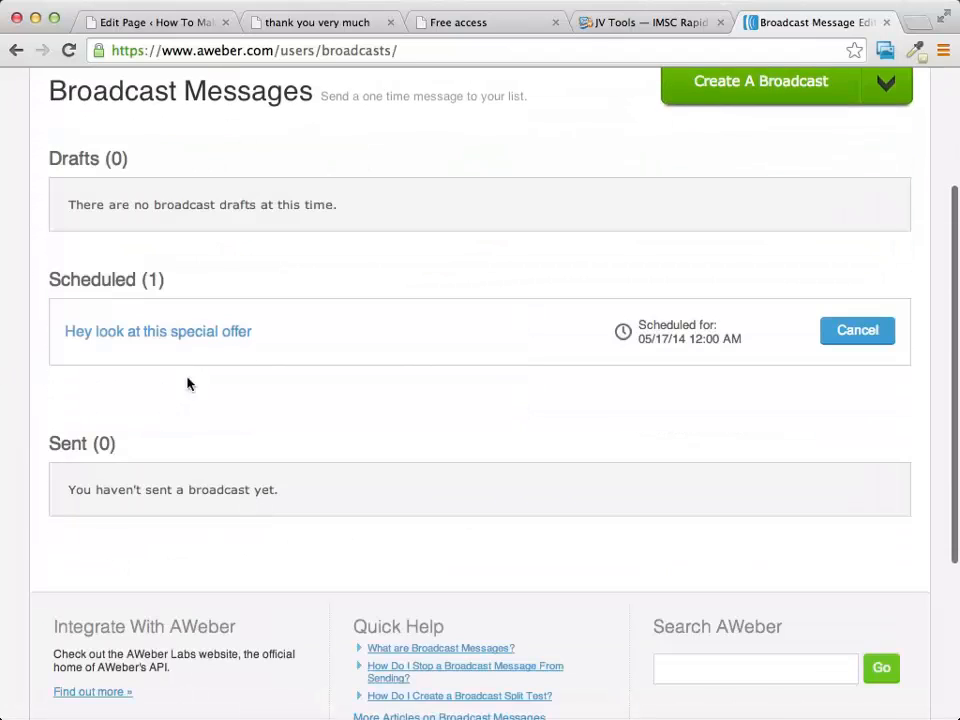
click(868, 334)
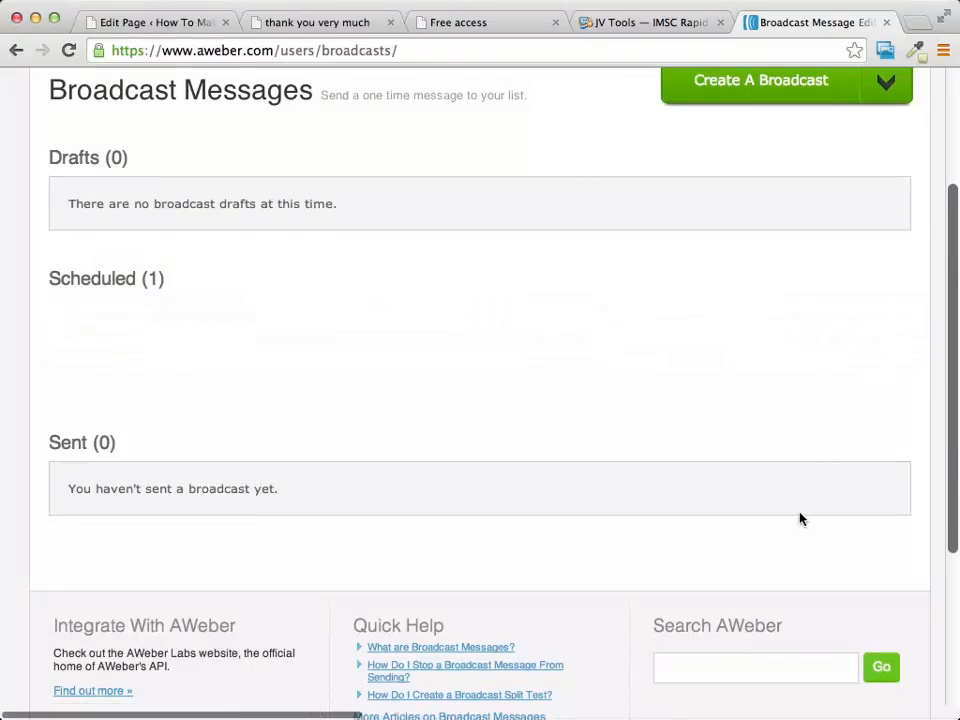